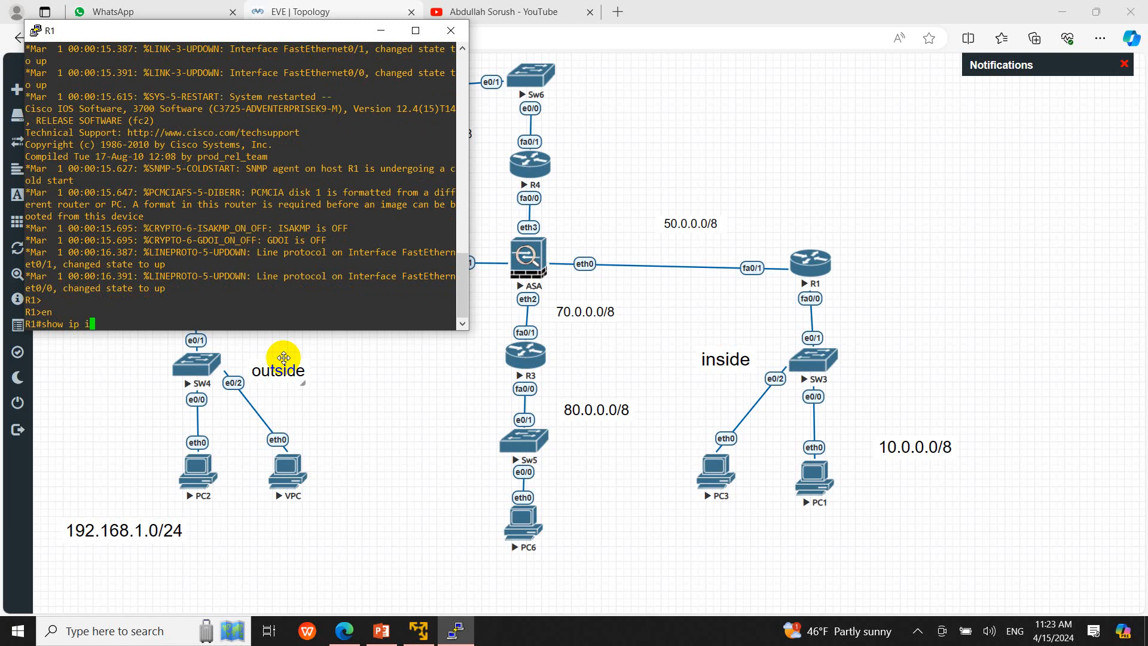
- Display R1's brief IP interface summary with show ip int br and widen its console window
type("nt br")
key("Return")
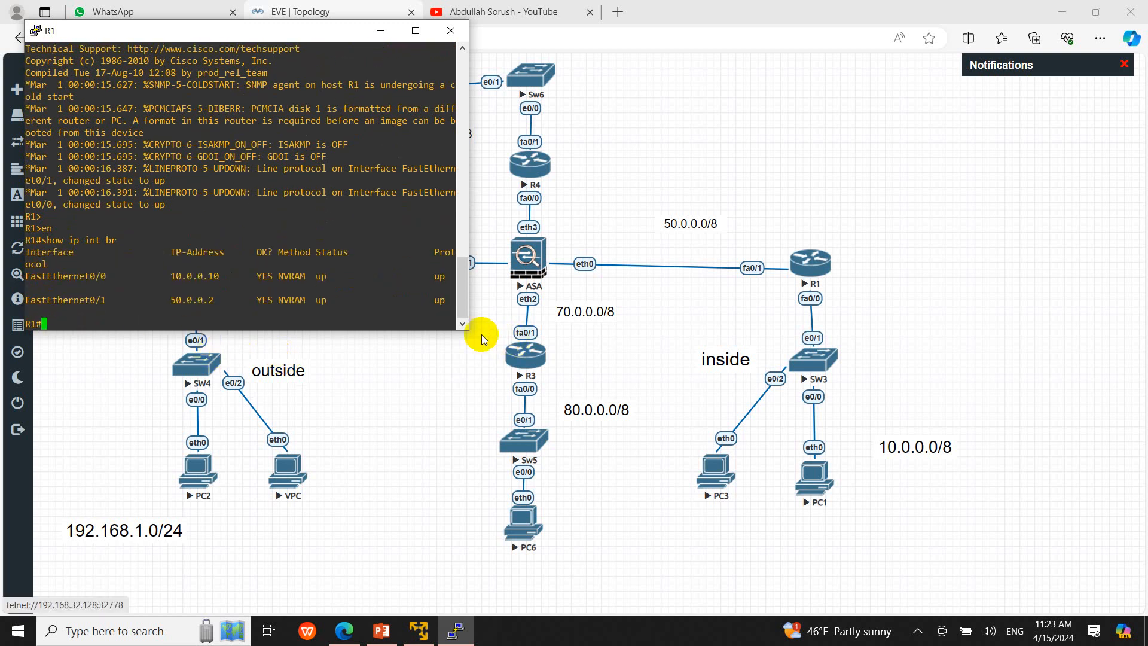
left_click_drag(469, 329, 525, 338)
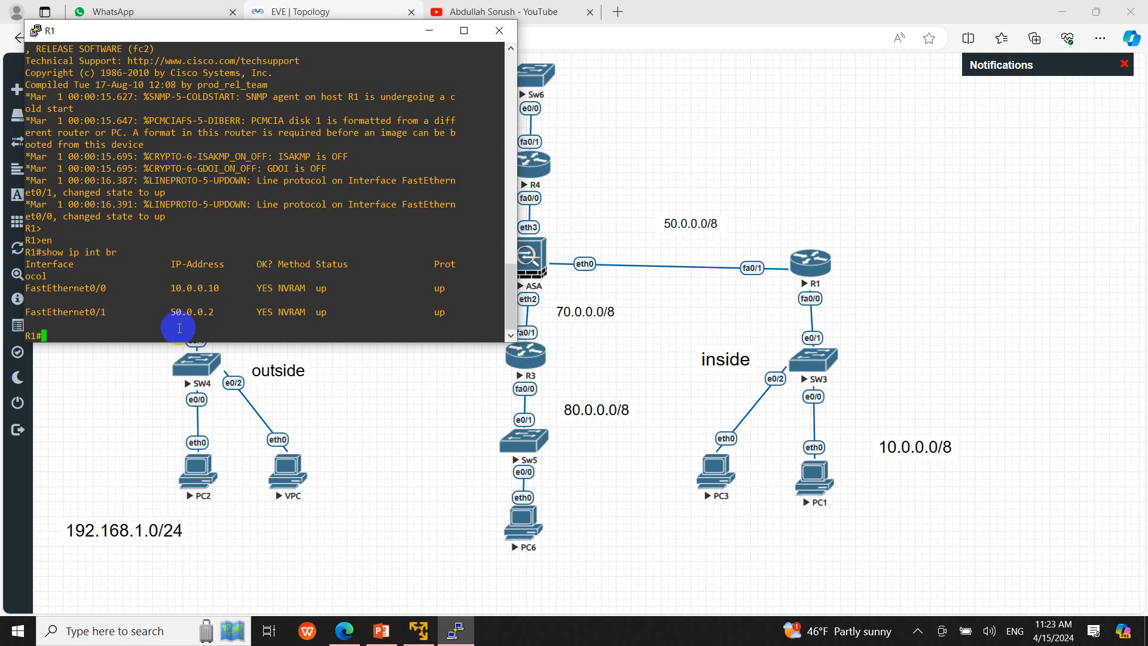
- Remove the static IP address from R1's FastEthernet0/1, set it to obtain its address by DHCP, and leave configuration mode
type("conf t")
key("Return")
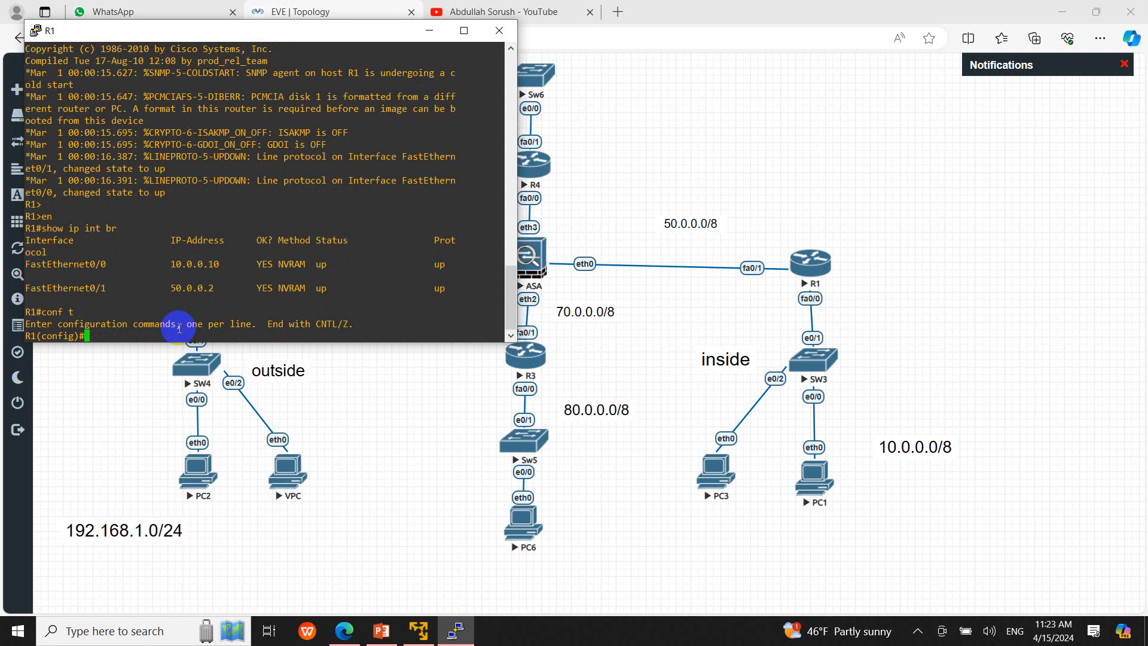
type("int f0/1")
key("Return")
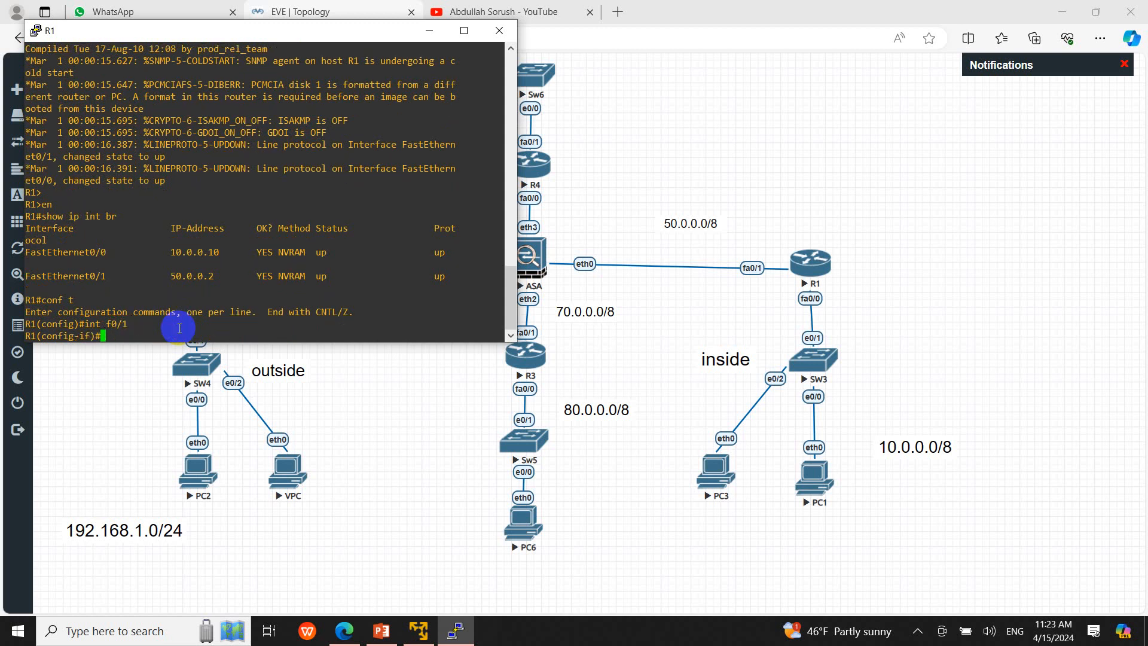
type("no ip add")
key("Return")
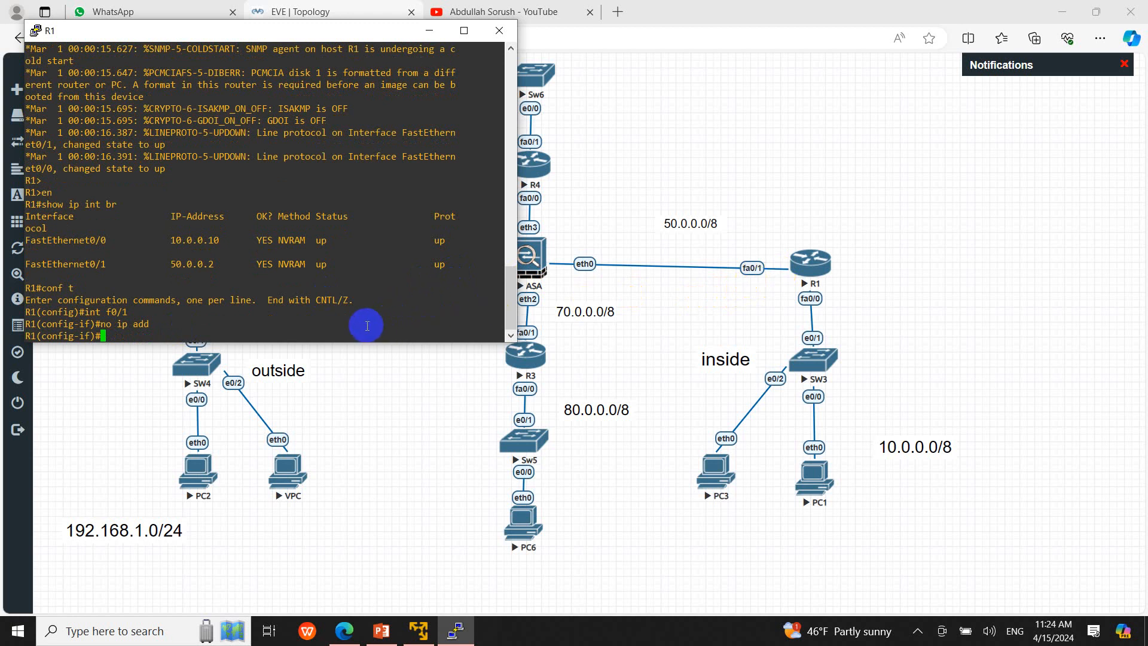
type("ip add dhcp")
key("Return")
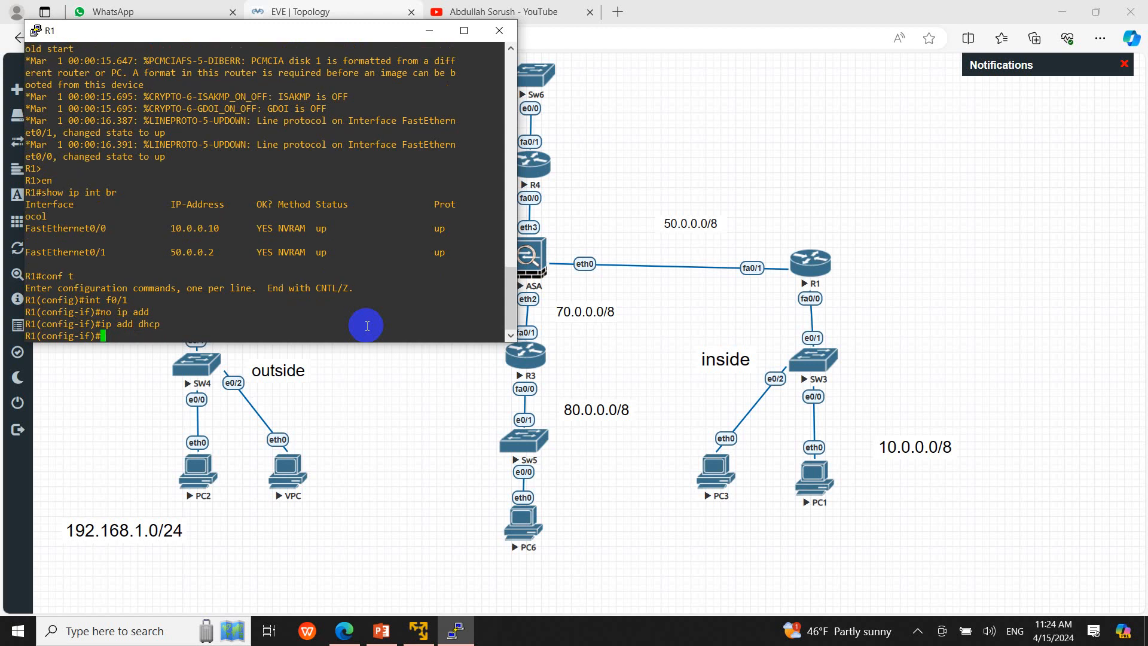
key("ctrl+z")
key("Return")
- Check R1's interface addressing with show ip int br, repeat the check, and close the console session
type("sh")
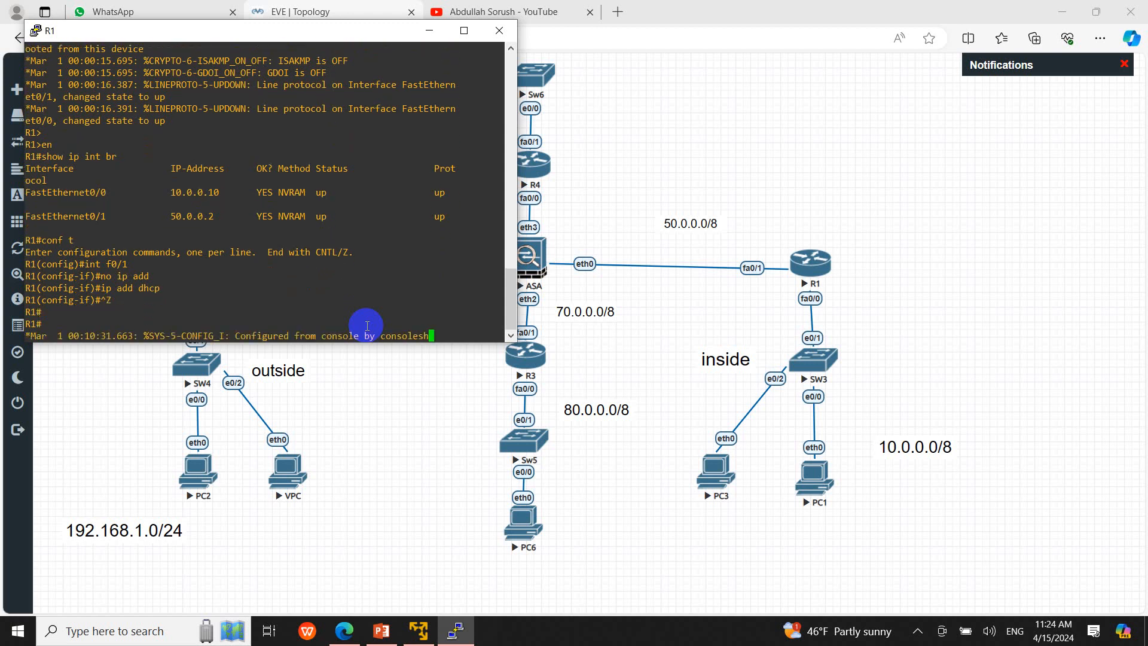
key("Return")
type("s")
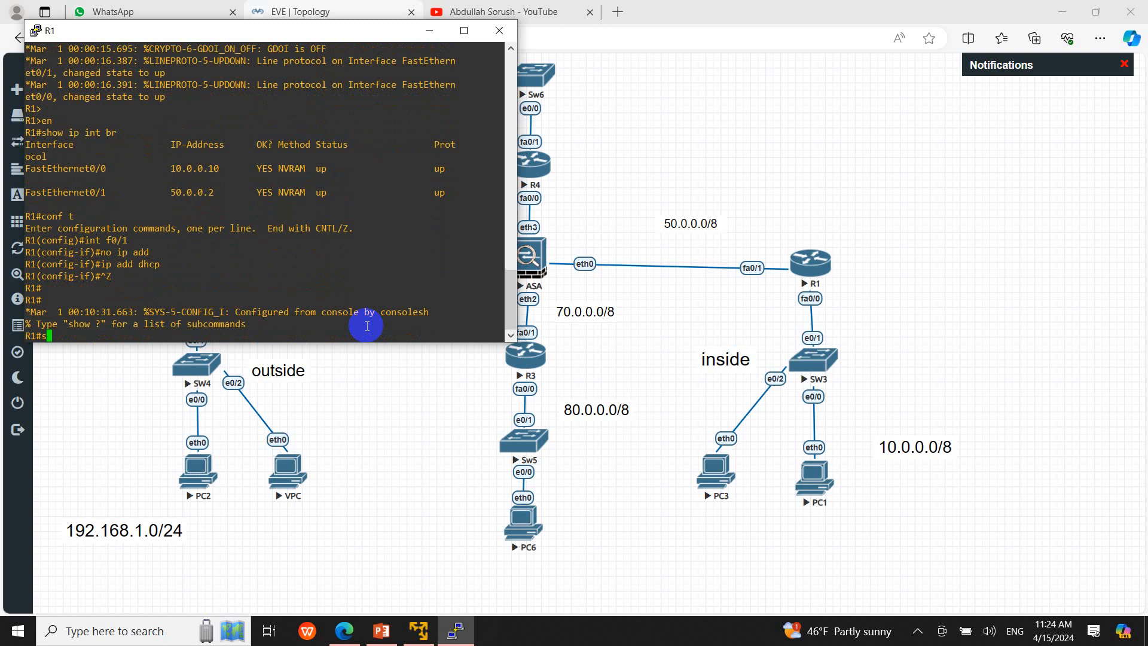
type("how ip int br")
key("Return")
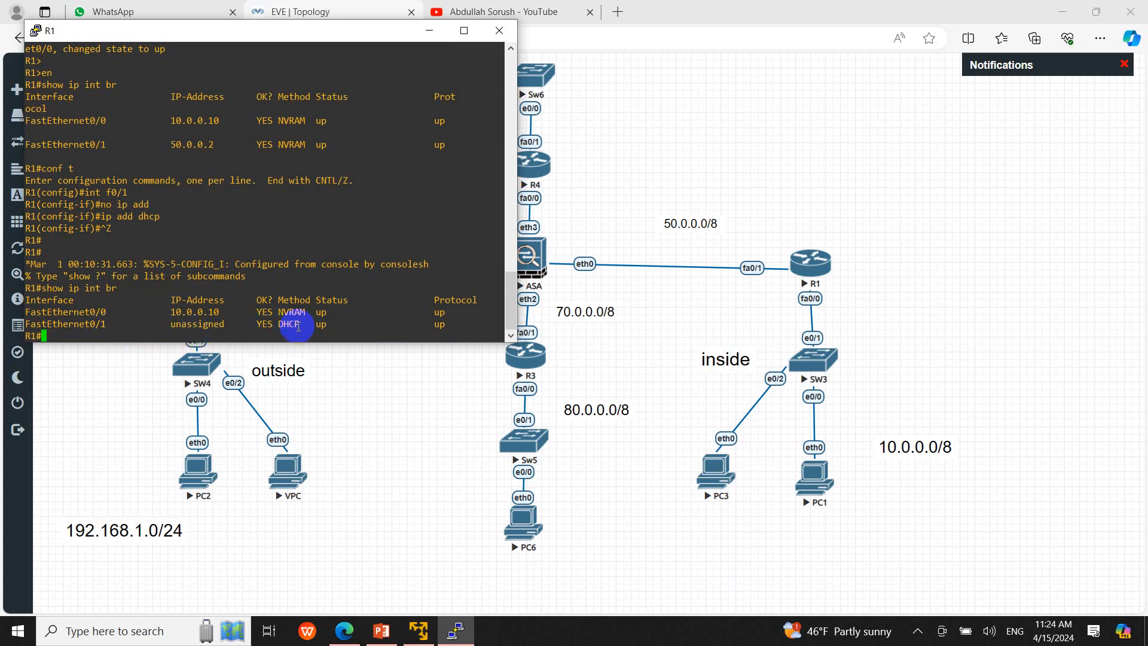
key("Up")
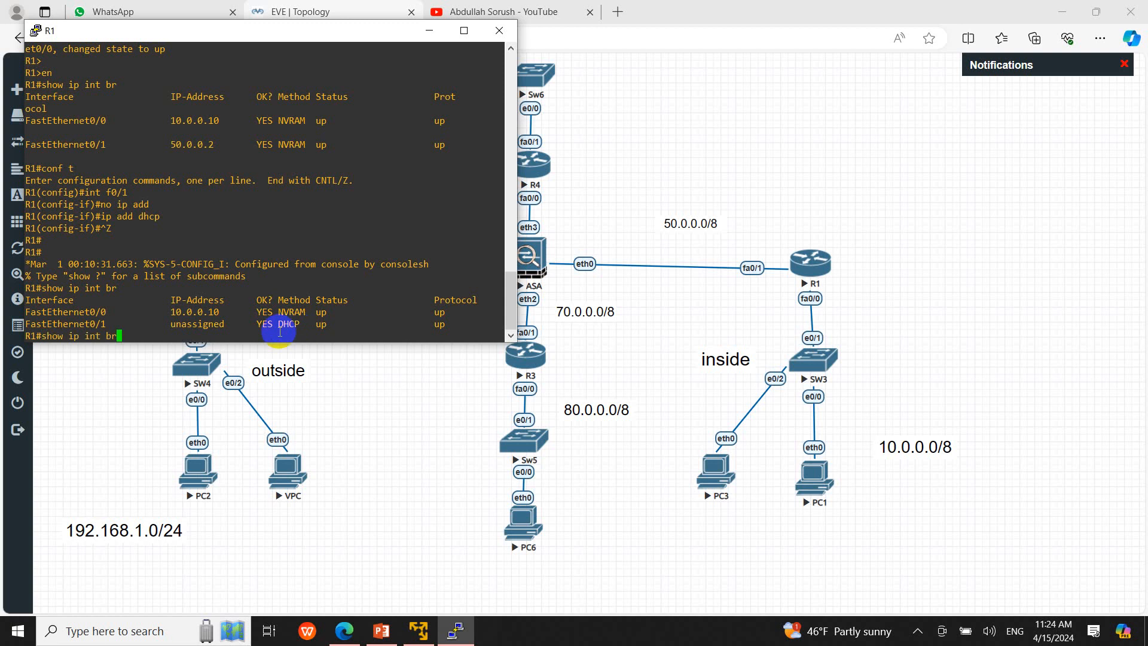
key("Return")
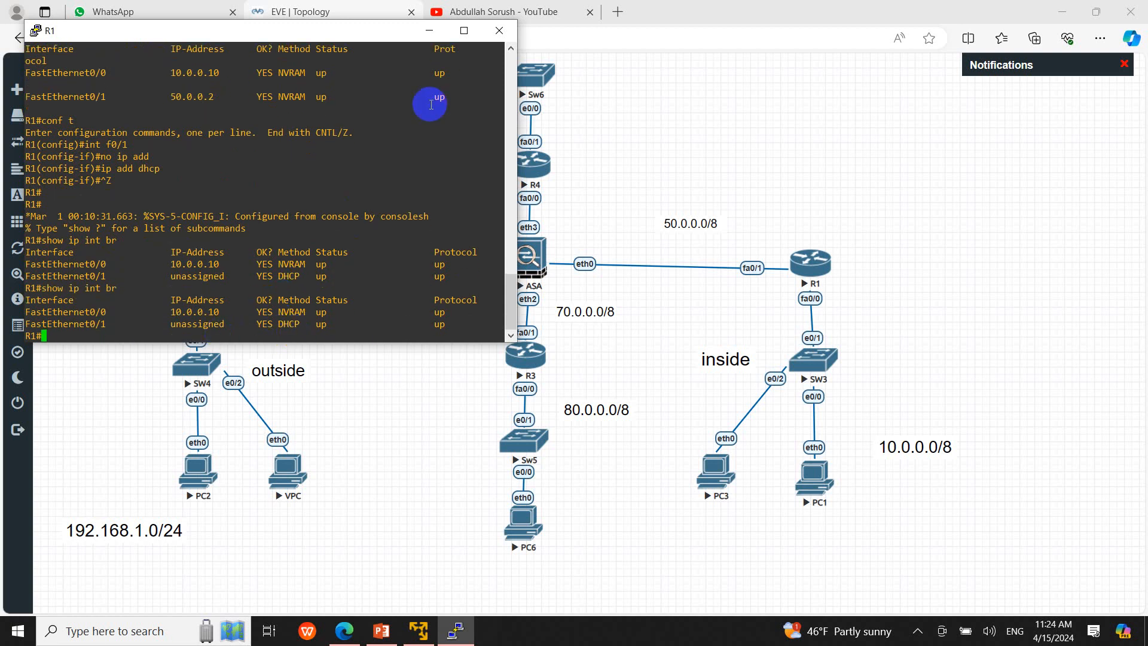
left_click(493, 37)
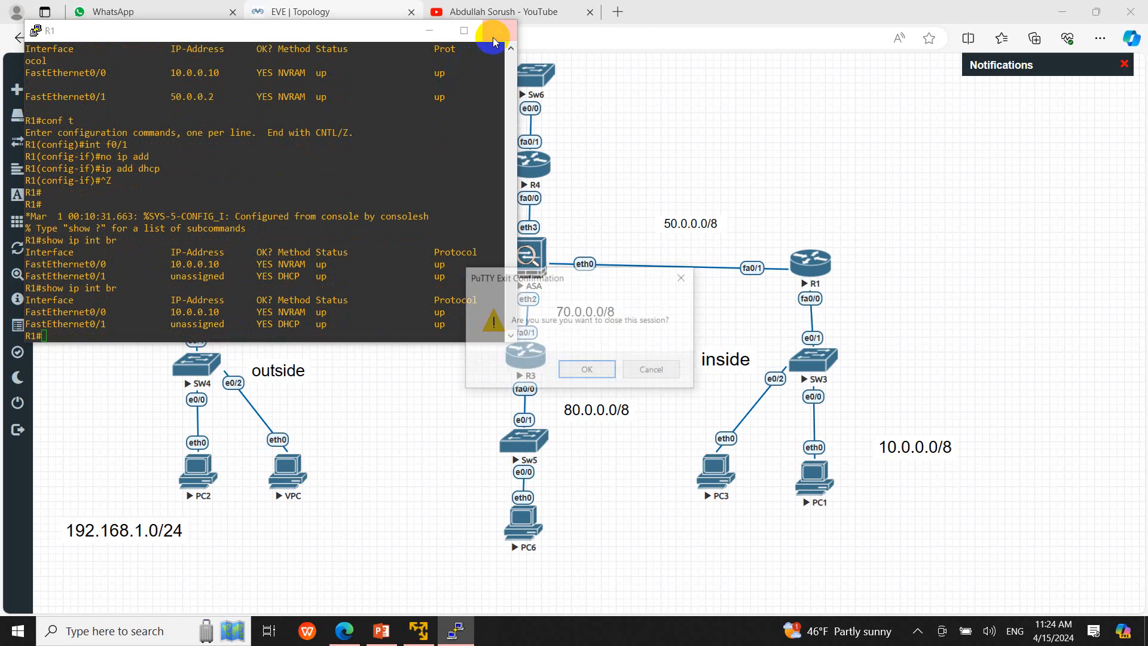
left_click(586, 370)
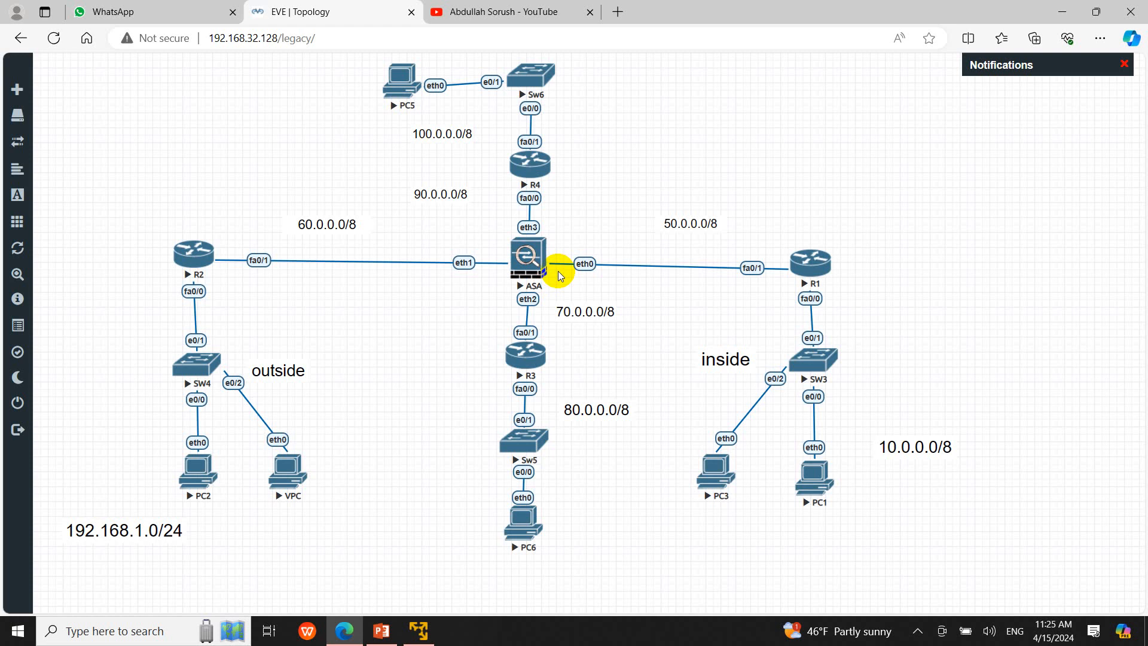
- Open console sessions for router R1 and the ASA firewall from the topology
left_click(824, 264)
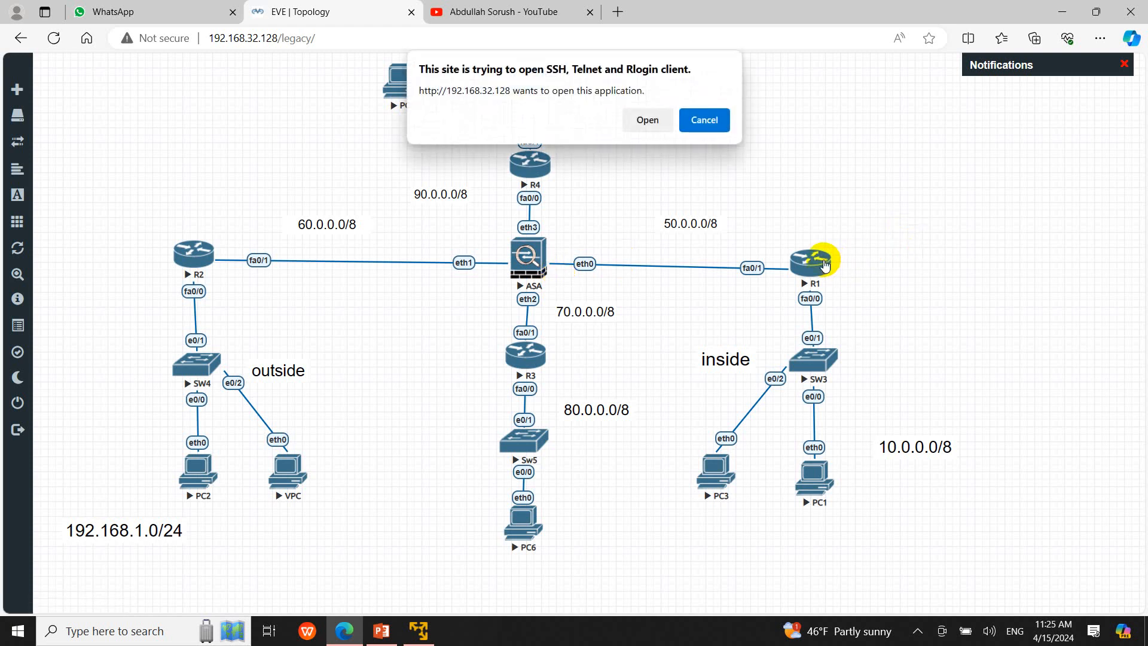
left_click(645, 118)
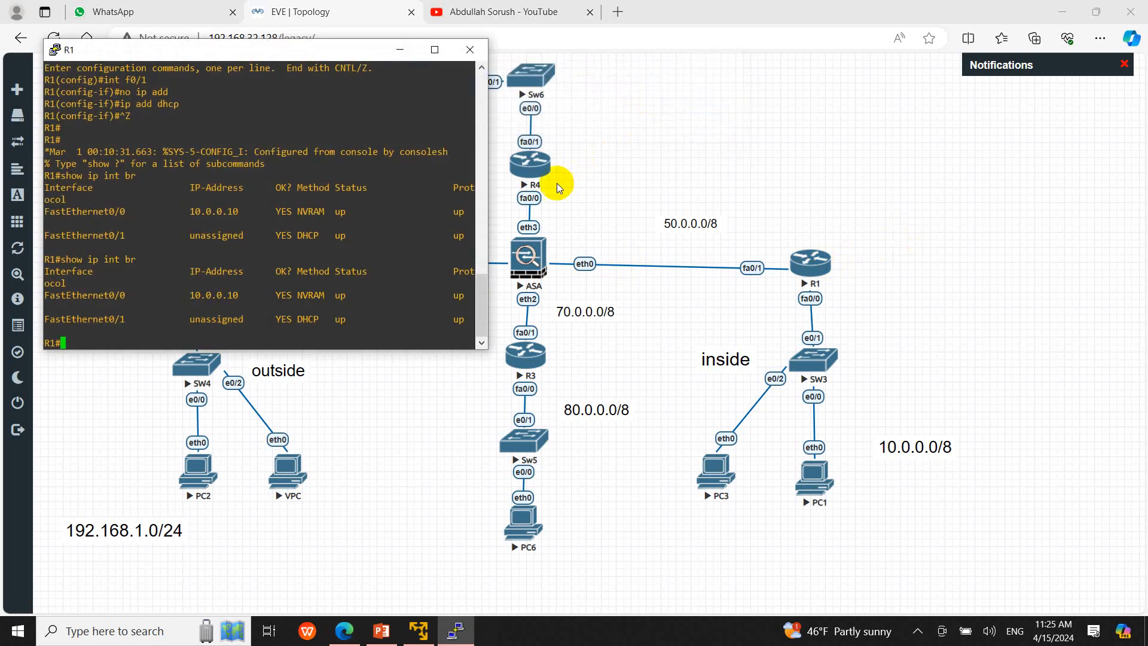
left_click(663, 179)
left_click(526, 257)
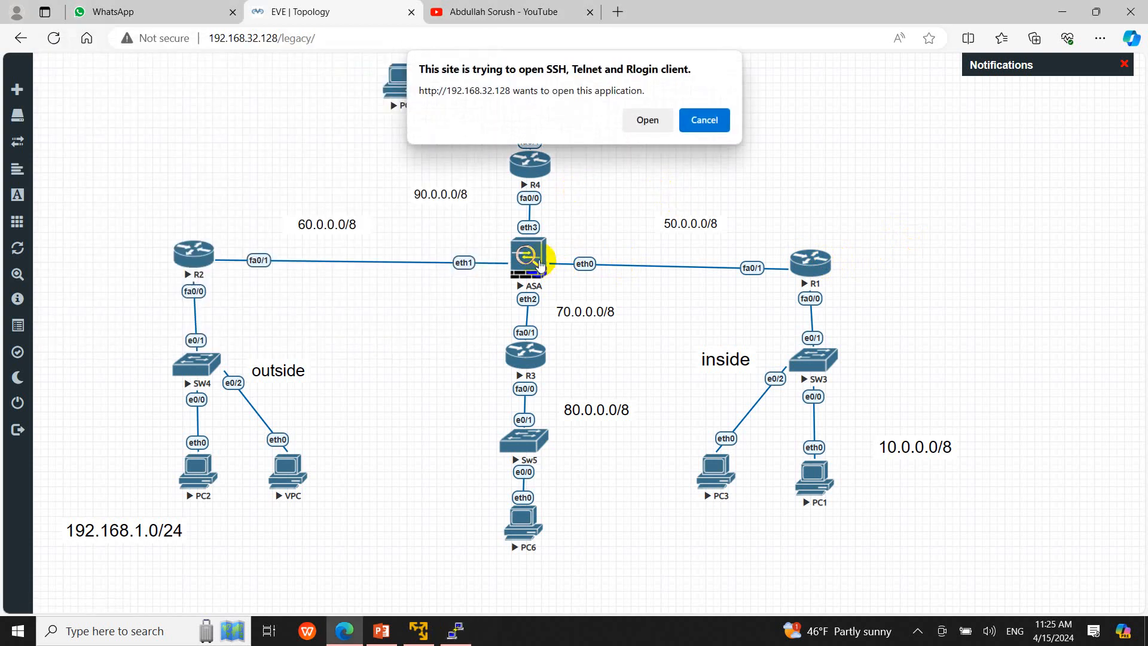
left_click(648, 123)
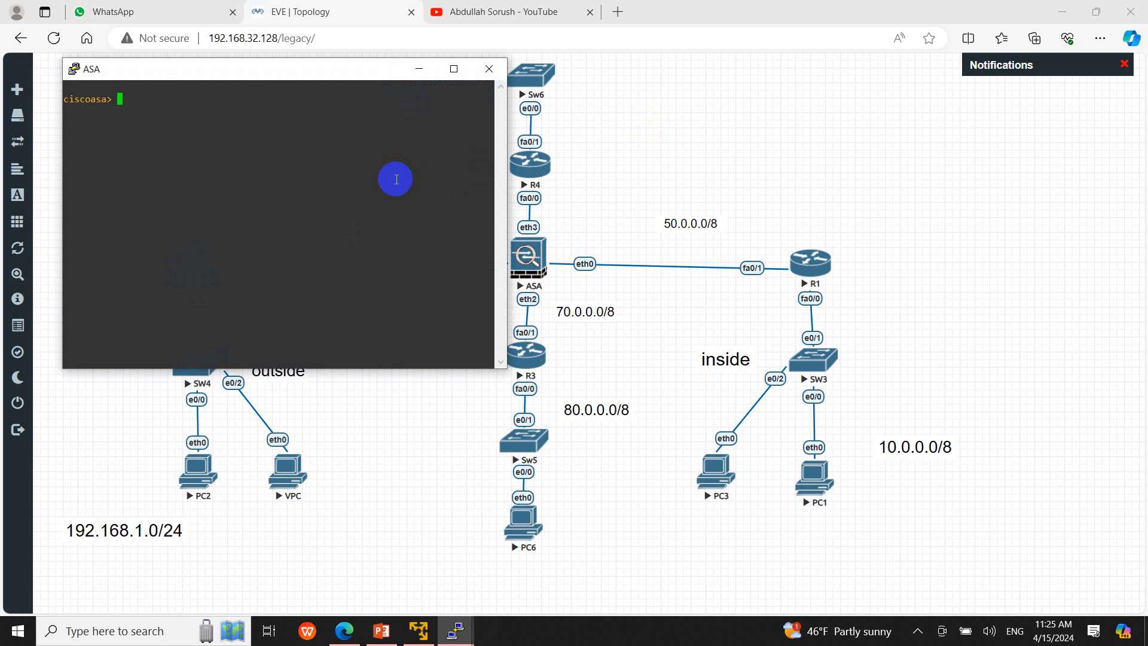
- Enter privileged and global configuration mode on the ASA, leaving the enable password prompt blank, and list the dhcpd command options
type("en")
key("Return")
key("Return")
type("conf t")
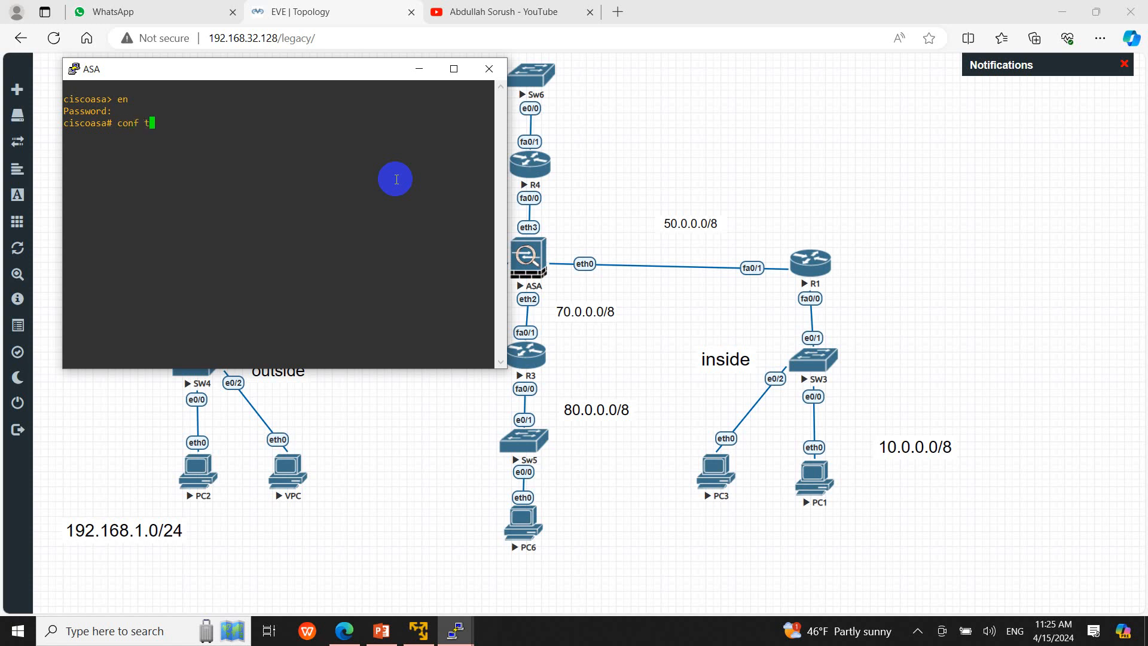
key("Return")
type("dhcpd ?")
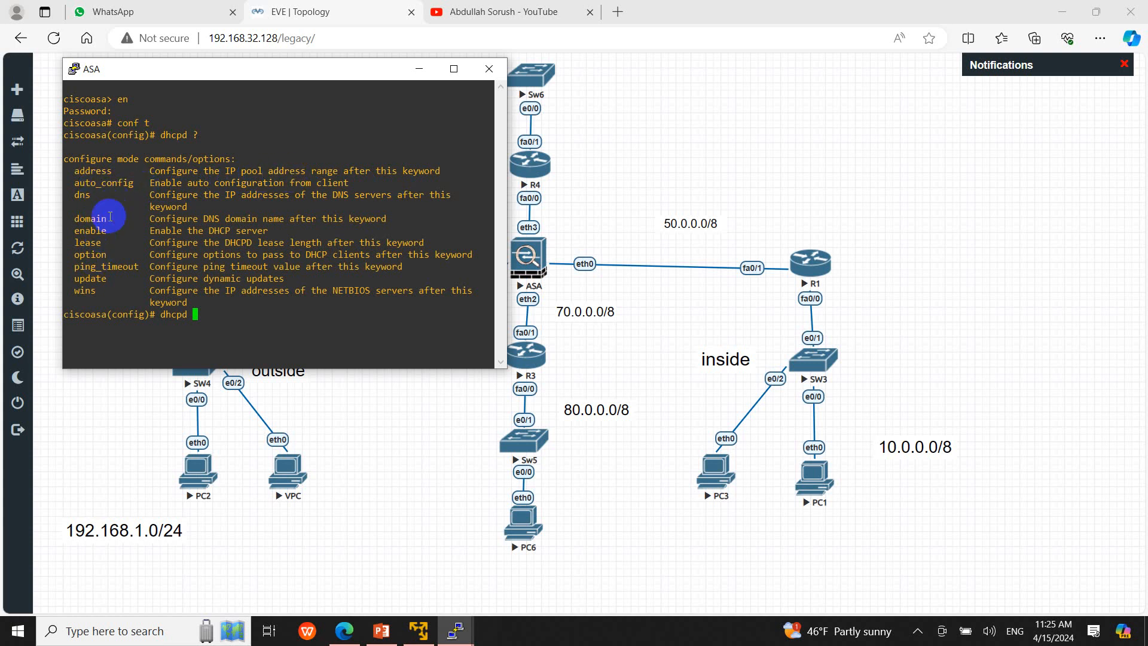
- Configure the ASA's DHCP pool 50.0.0.10-50.0.0.90 for the inside interface and enable the DHCP server there
type("ad")
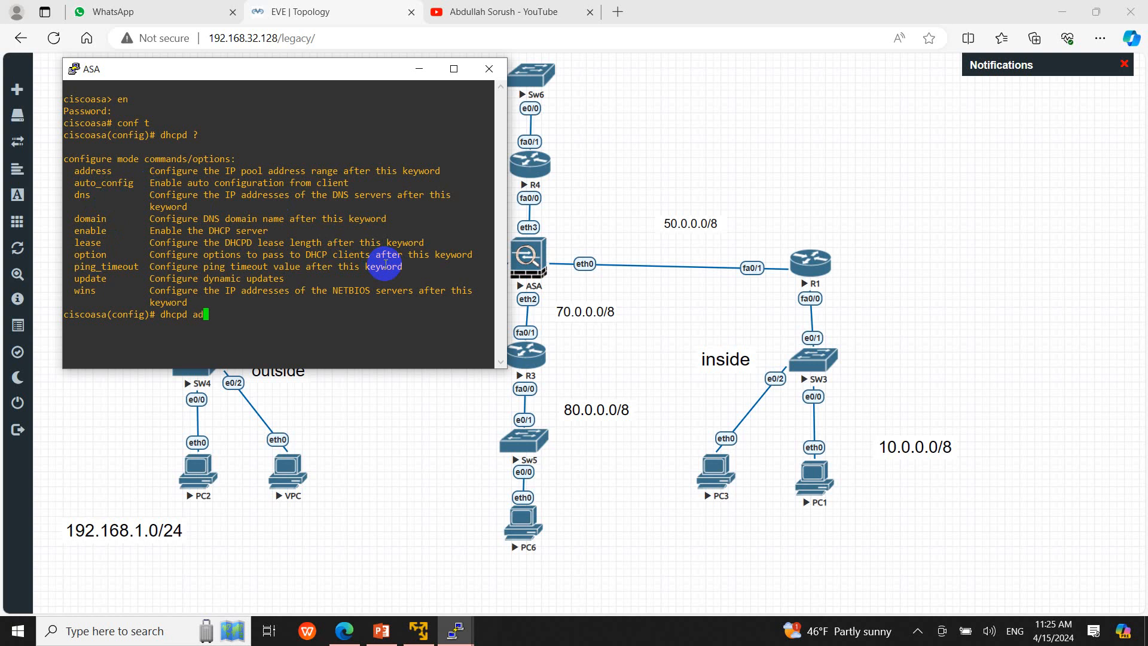
type("dress 50.0.0.10-50.0.0.90 inside")
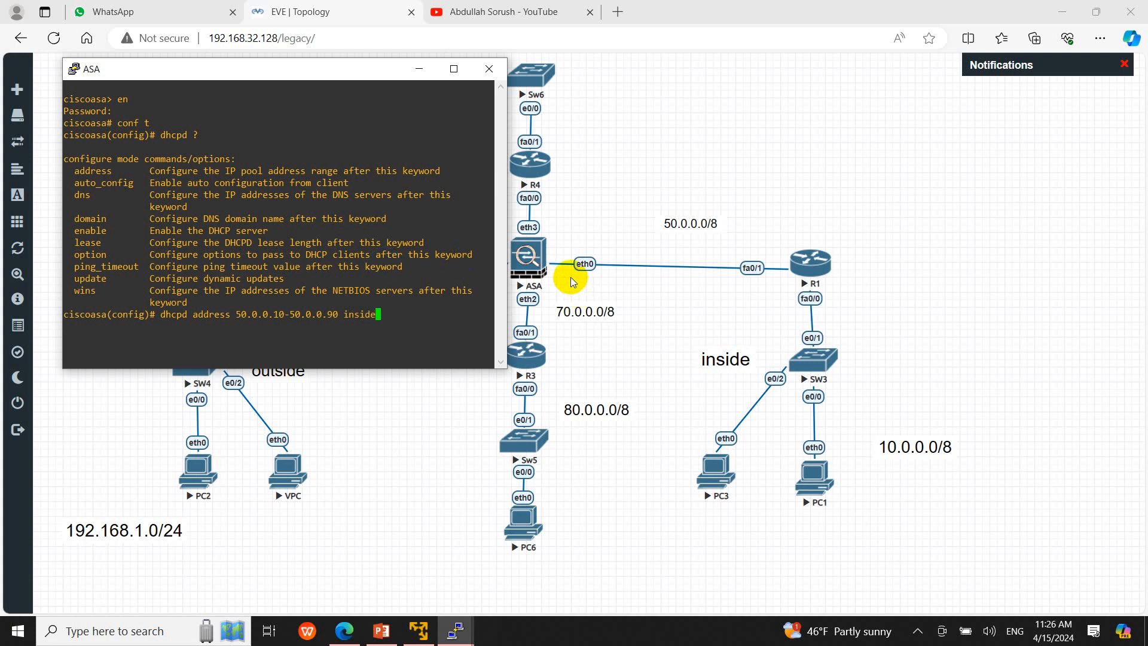
left_click(419, 291)
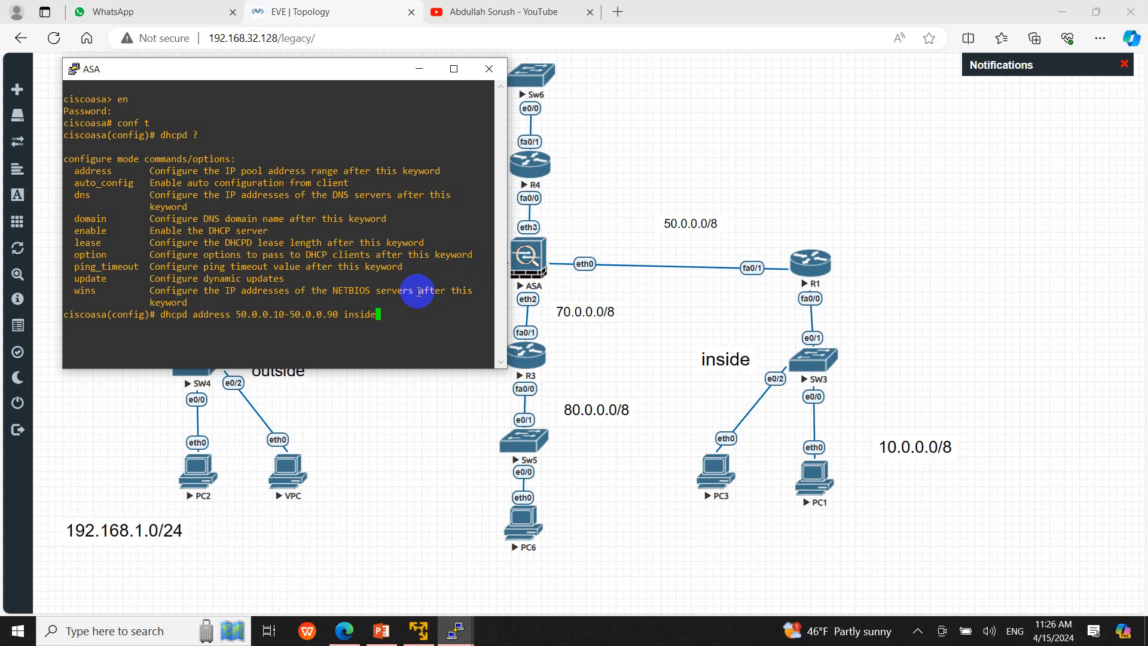
key("Return")
type("dhcpd")
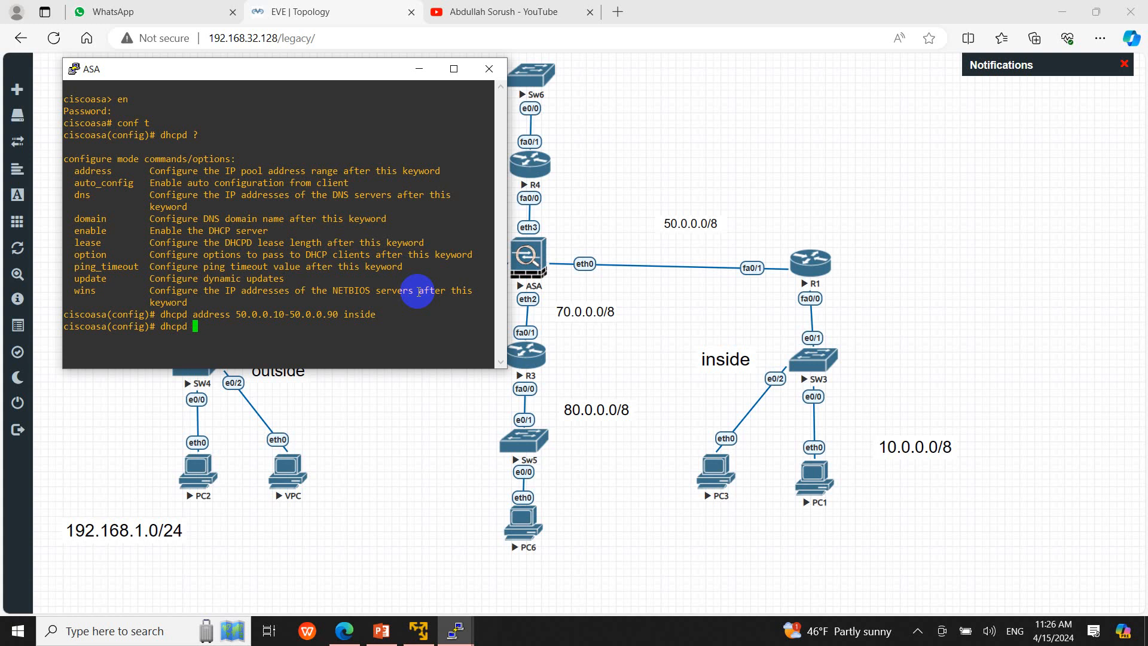
type(" enable inside")
key("Return")
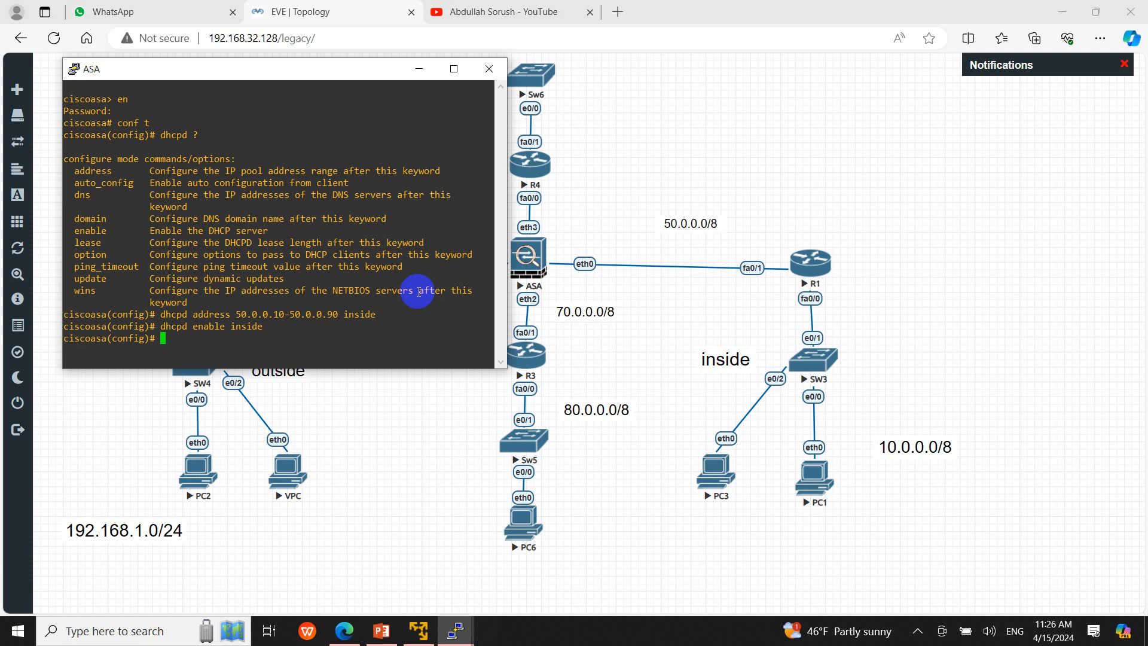
- Set the ASA's DHCP DNS server to 8.8.8.8, save the configuration with wr, and leave configuration mode
type("dhcpd dn")
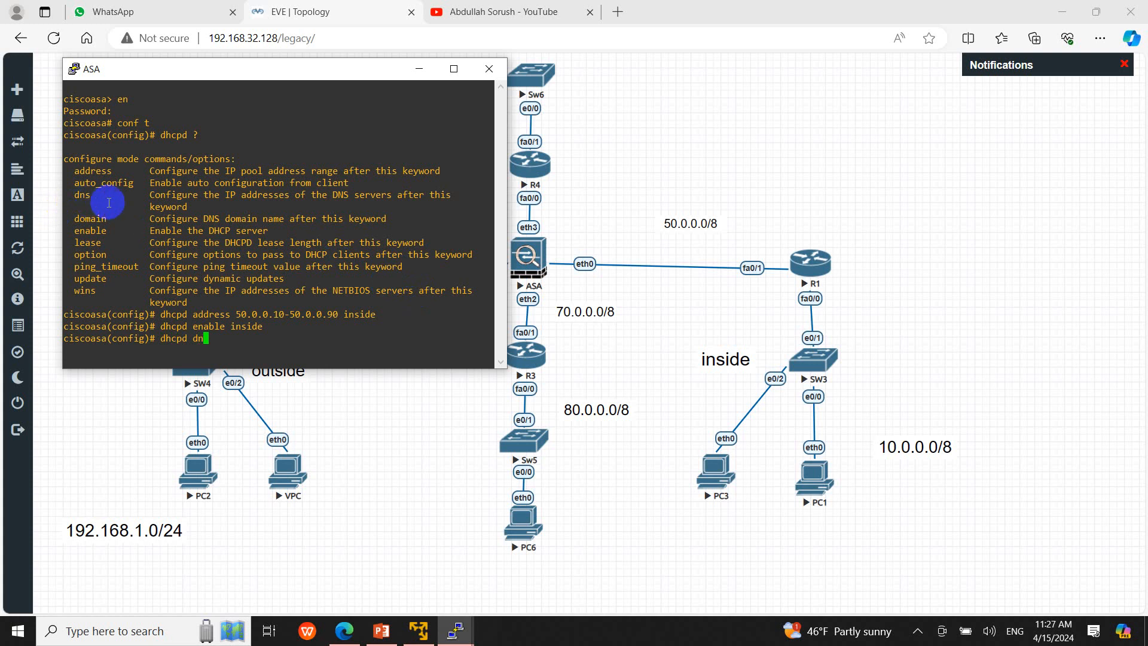
type("s ")
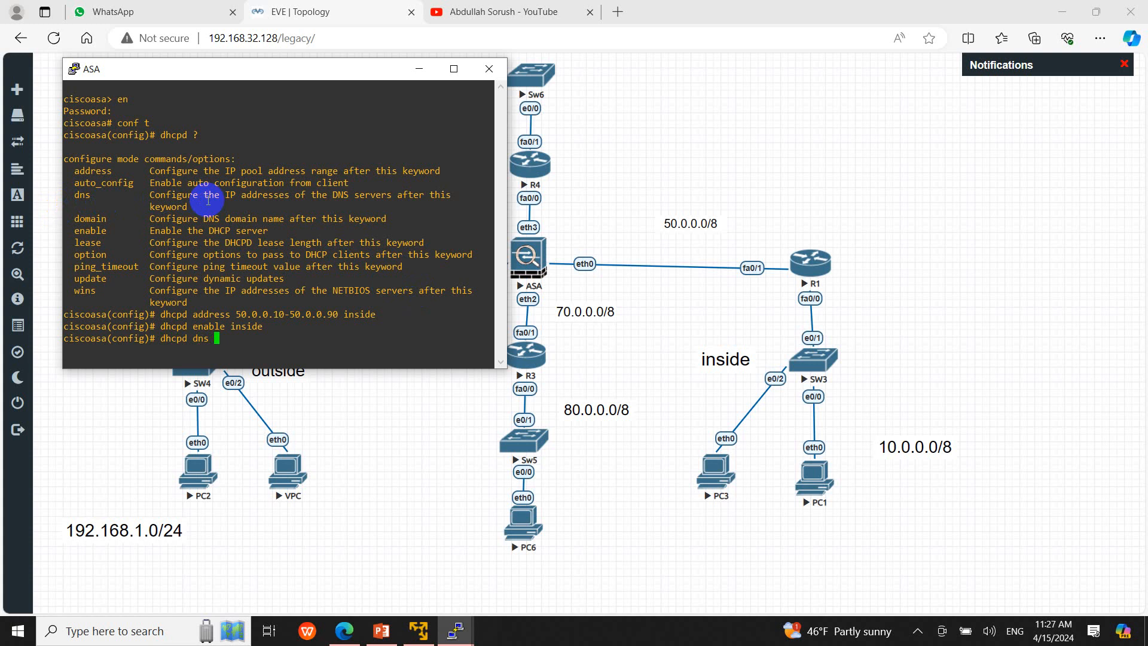
type("8.8.8.8")
key("Return")
type("wr")
key("Return")
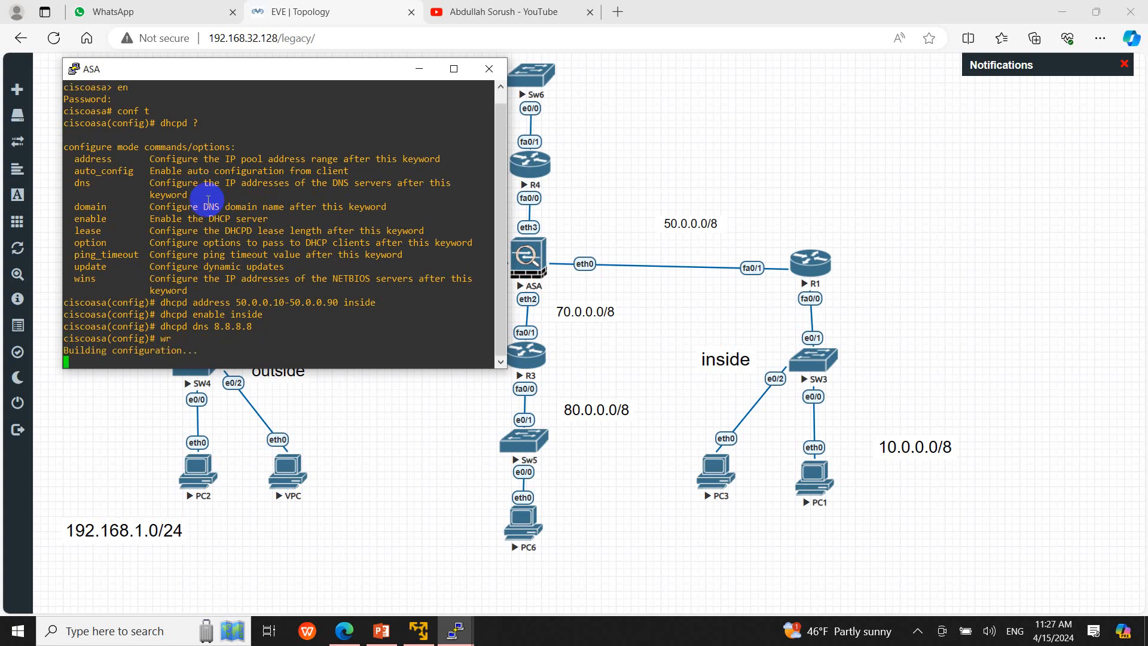
key("ctrl+z")
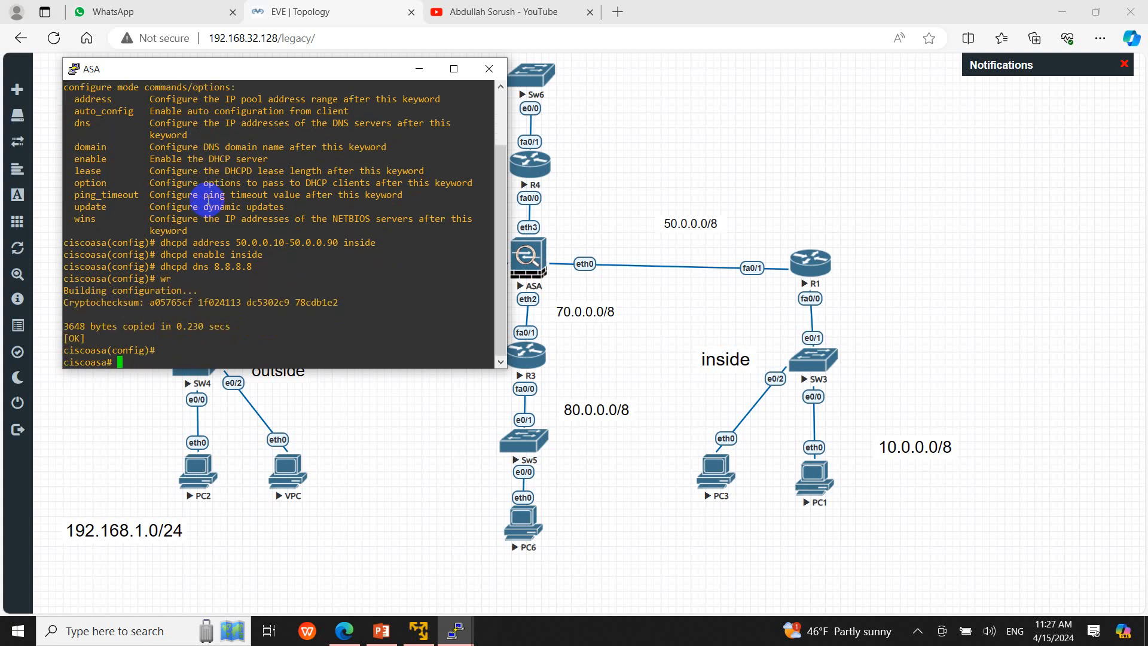
key("Return")
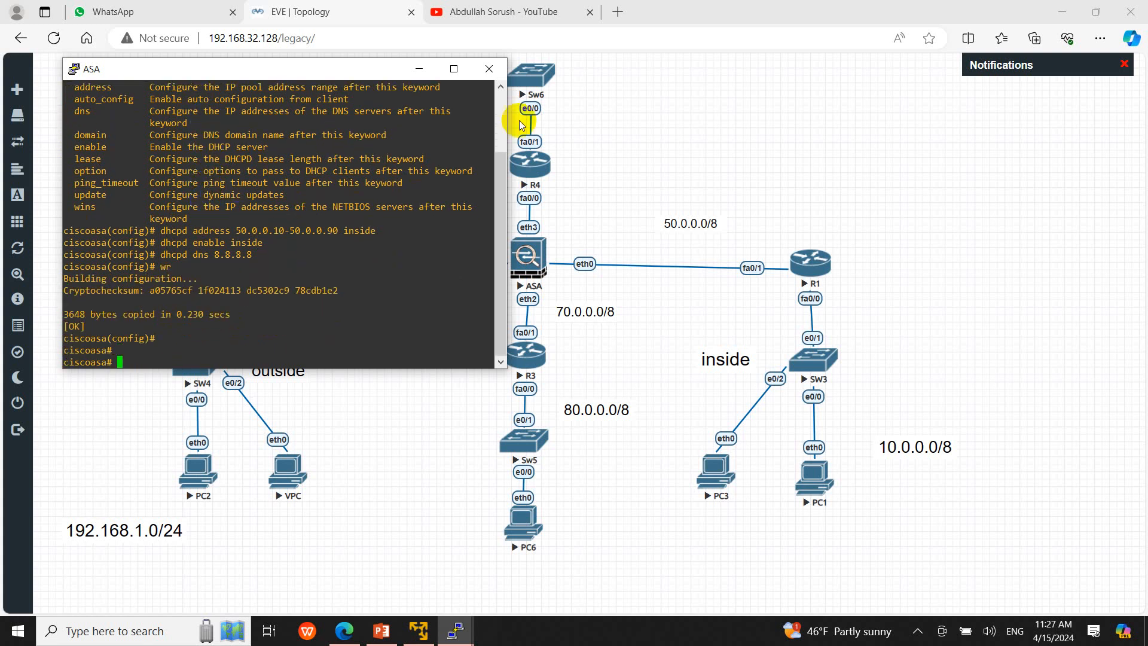
- Return to R1's already open console session, declining to launch another one from the topology
left_click(791, 214)
left_click(818, 258)
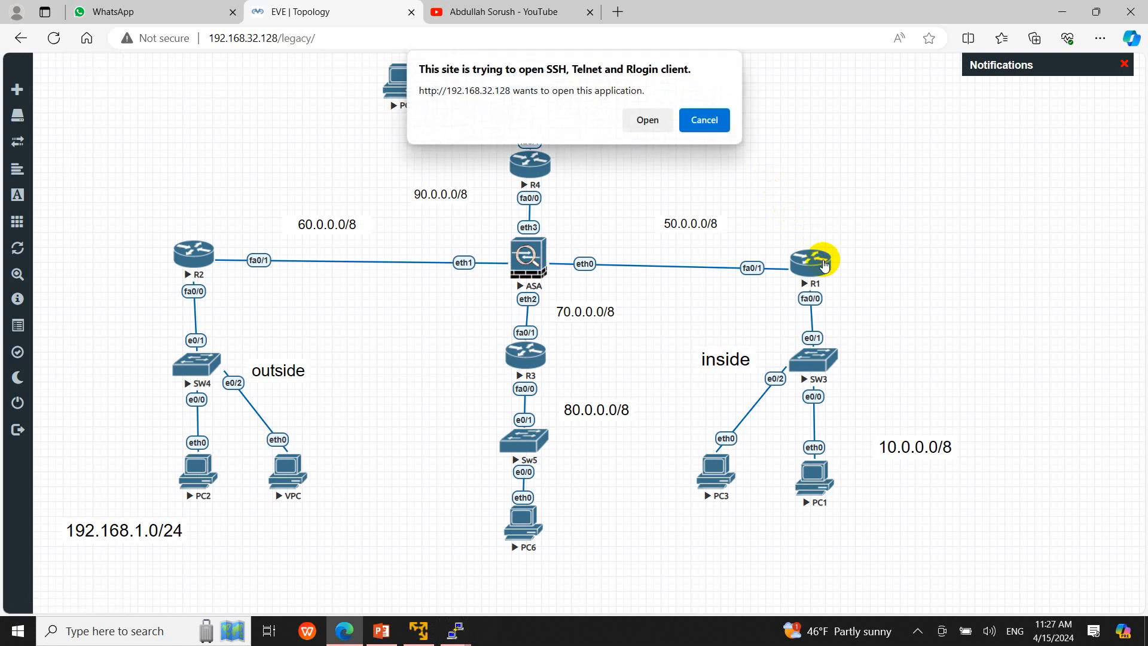
left_click(704, 120)
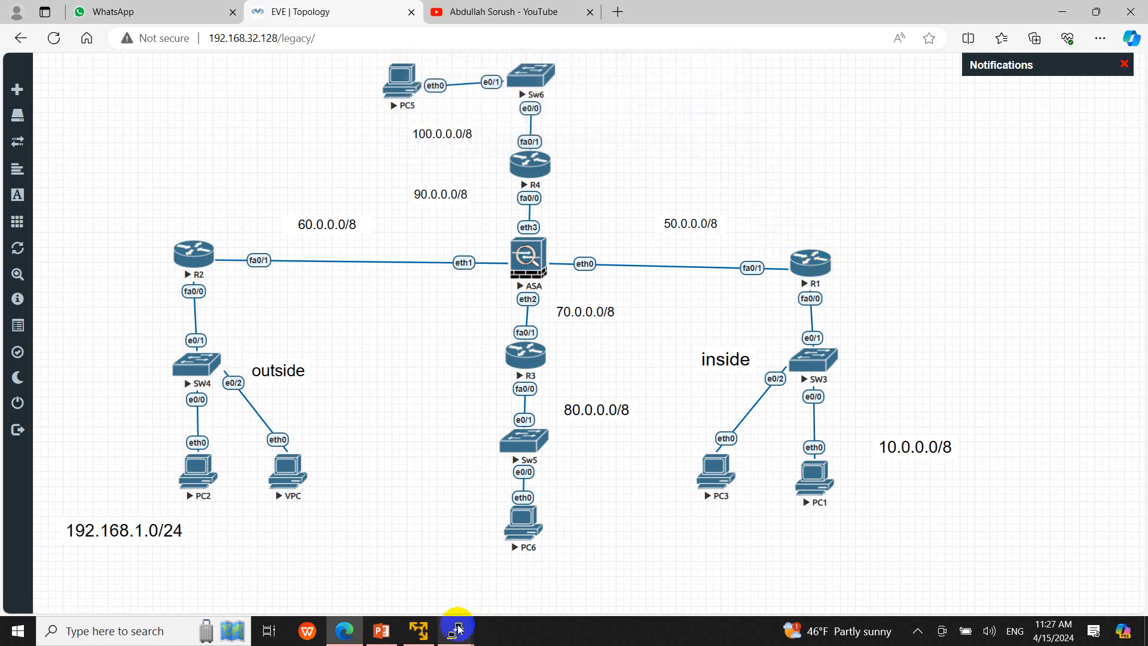
mouse_move(456, 627)
left_click(379, 553)
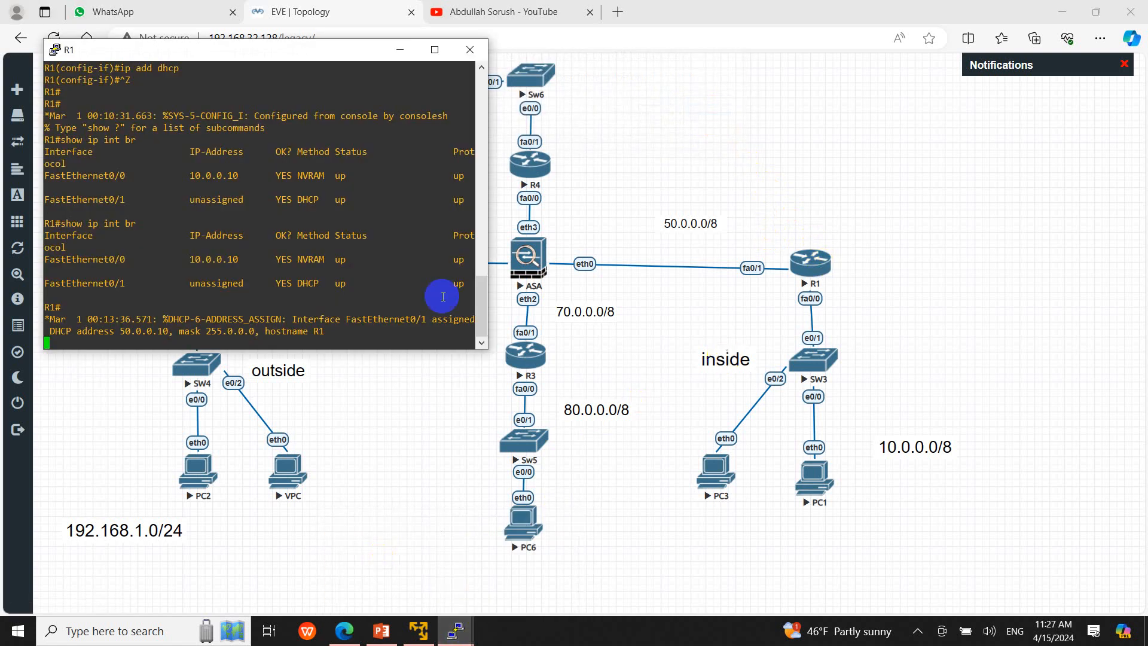
- Widen R1's console window and run show ip int br to check the address and method on FastEthernet0/1
left_click_drag(247, 285, 213, 285)
left_click(235, 285)
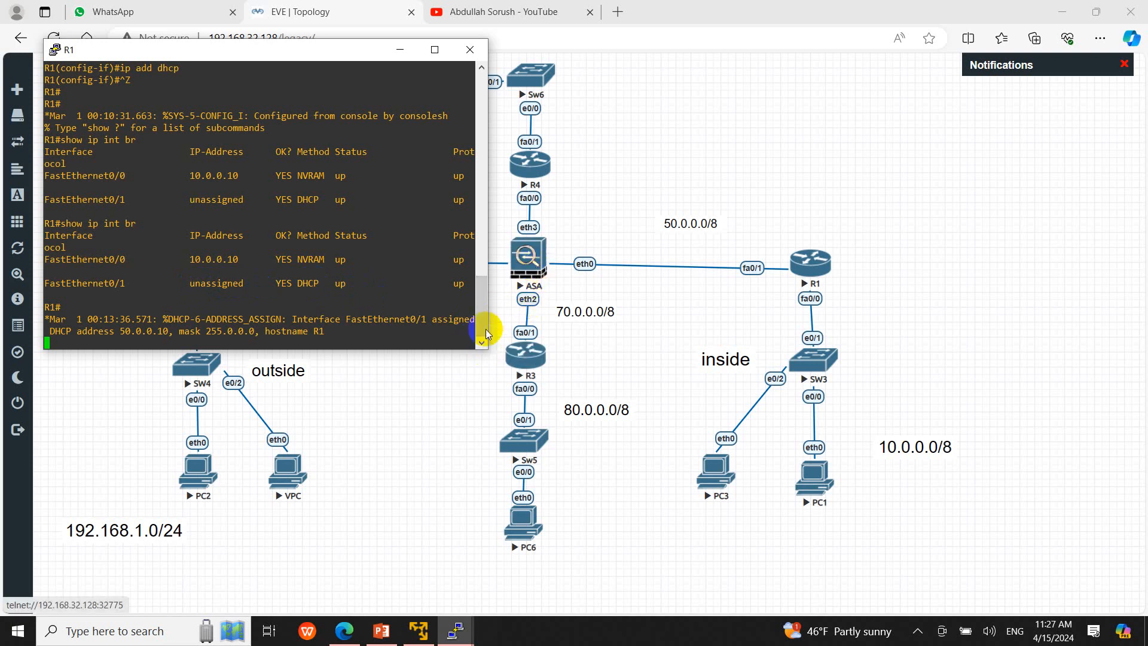
left_click_drag(480, 351, 522, 352)
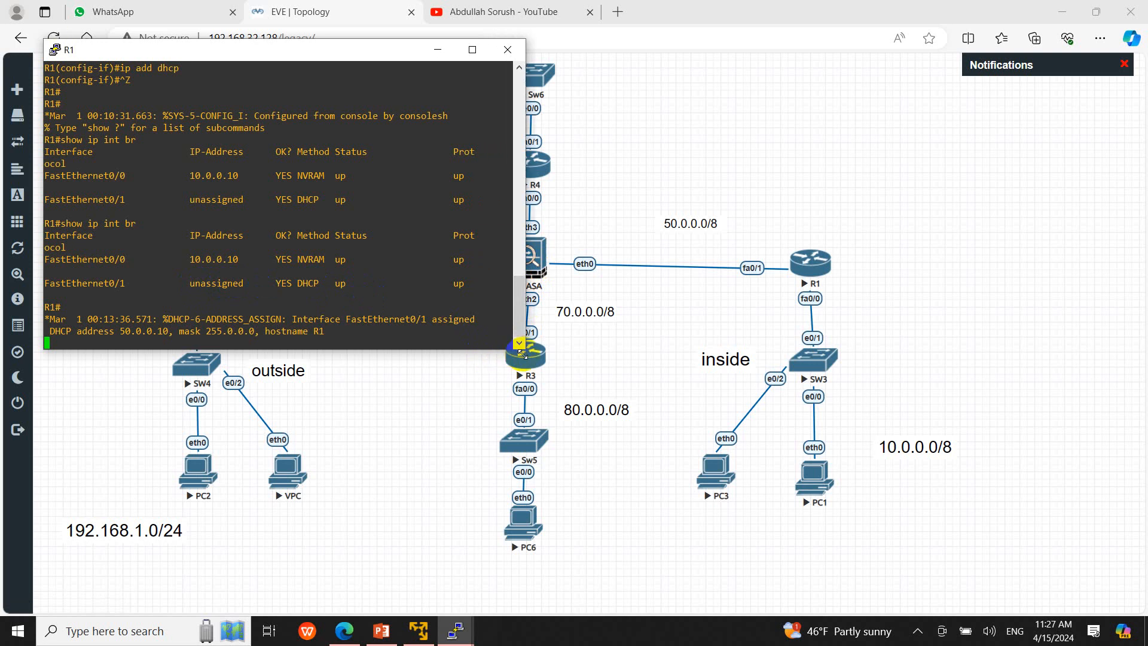
key("Return")
type("show")
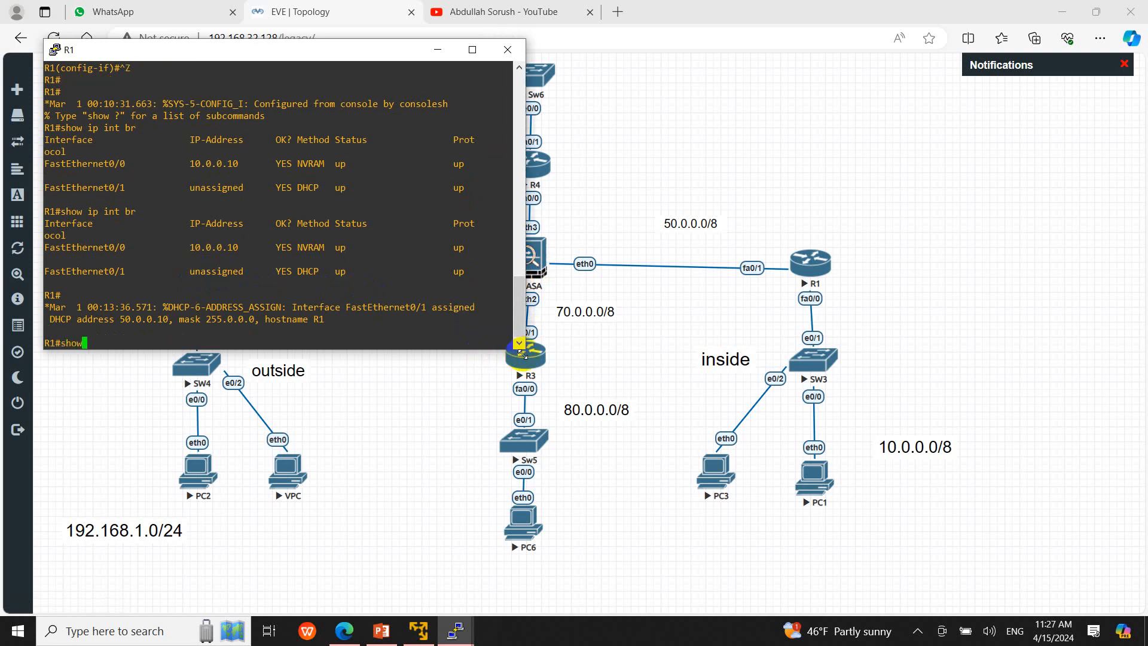
type(" ip int br")
key("Return")
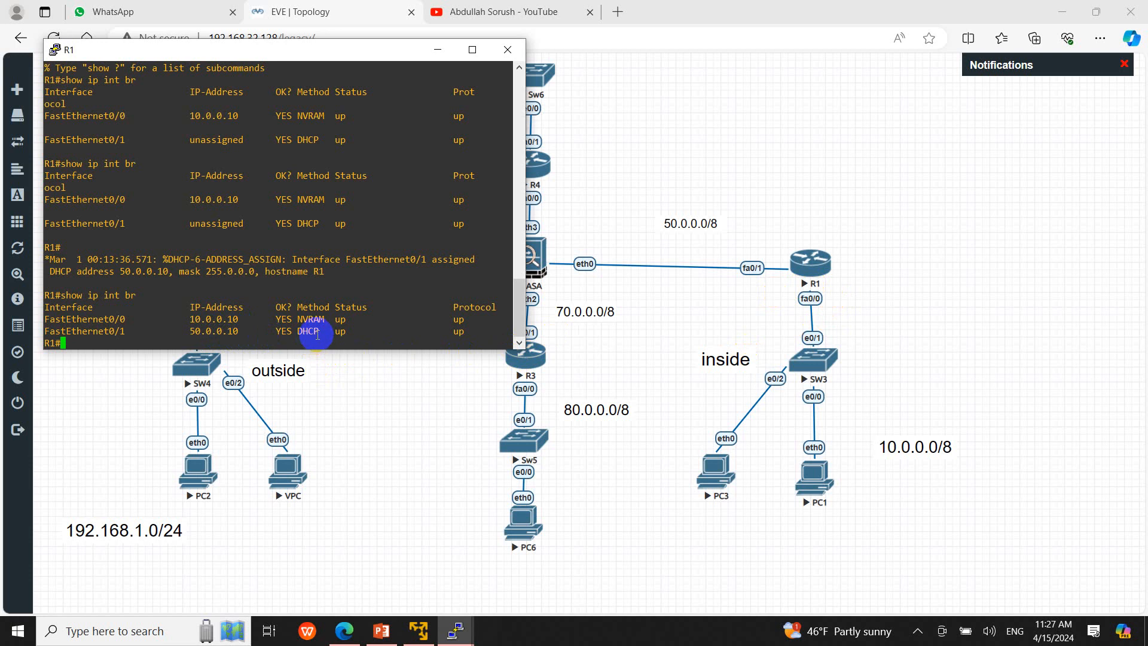
left_click_drag(317, 331, 299, 331)
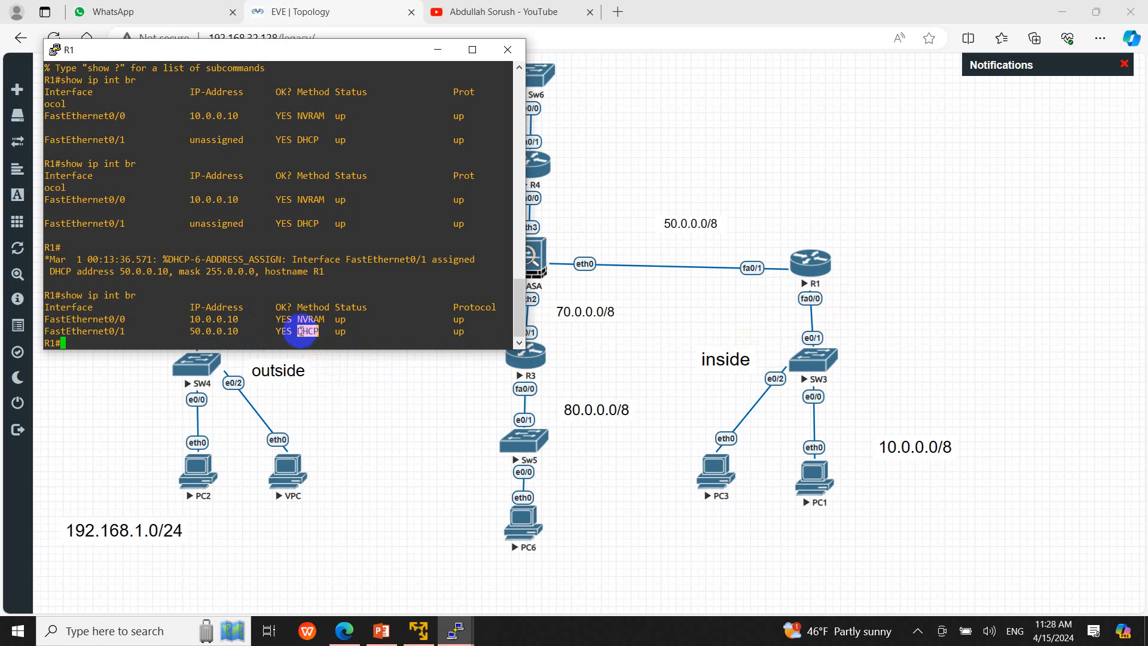
left_click(257, 340)
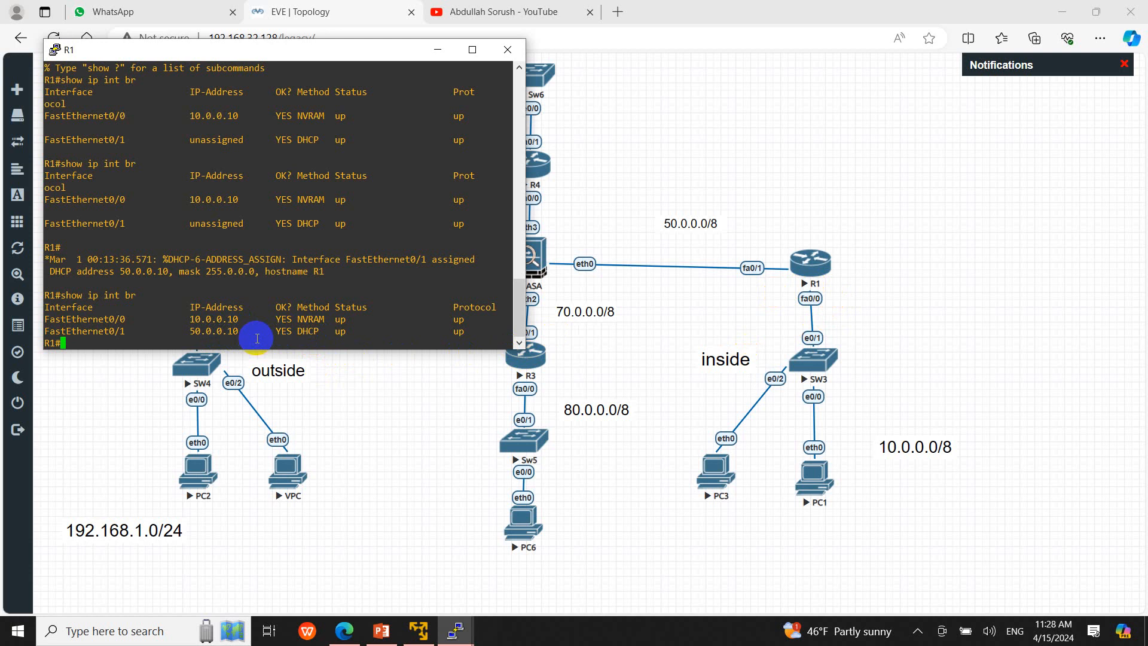
- Switch to the ASA's open console session, keeping R1's session open
left_click(508, 50)
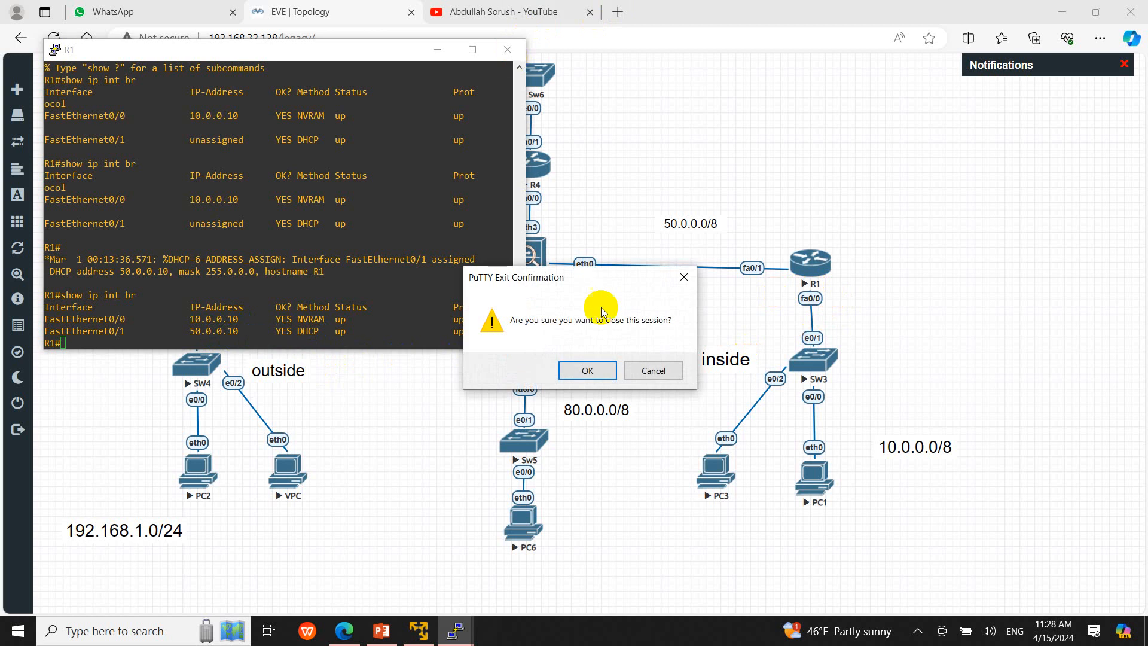
left_click(640, 368)
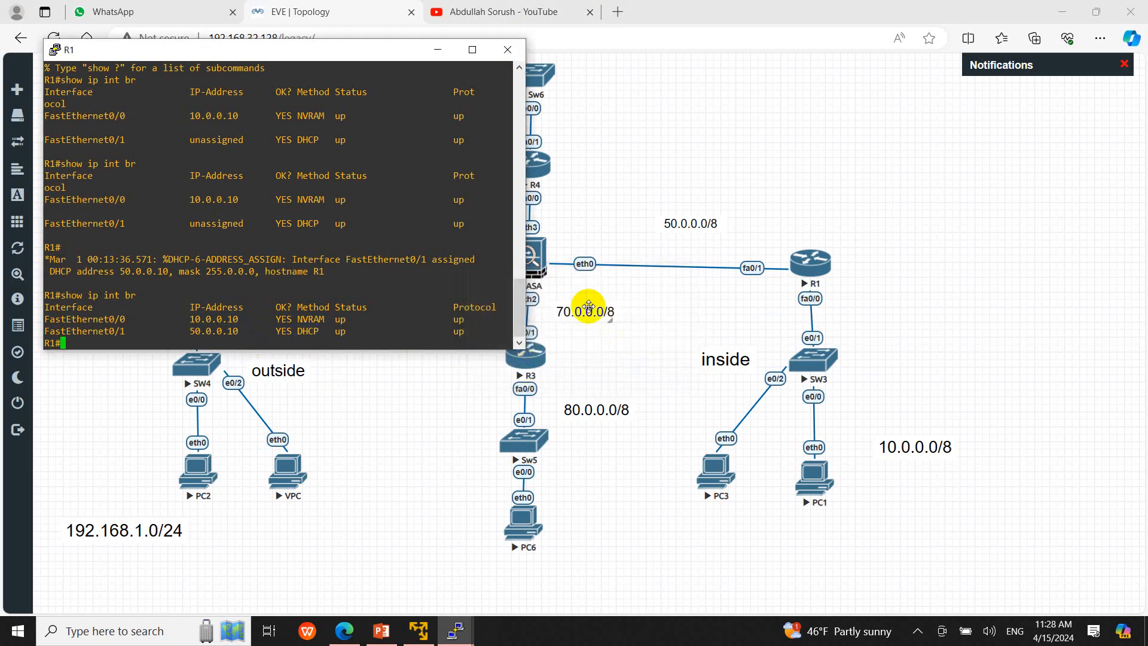
left_click(613, 359)
mouse_move(456, 630)
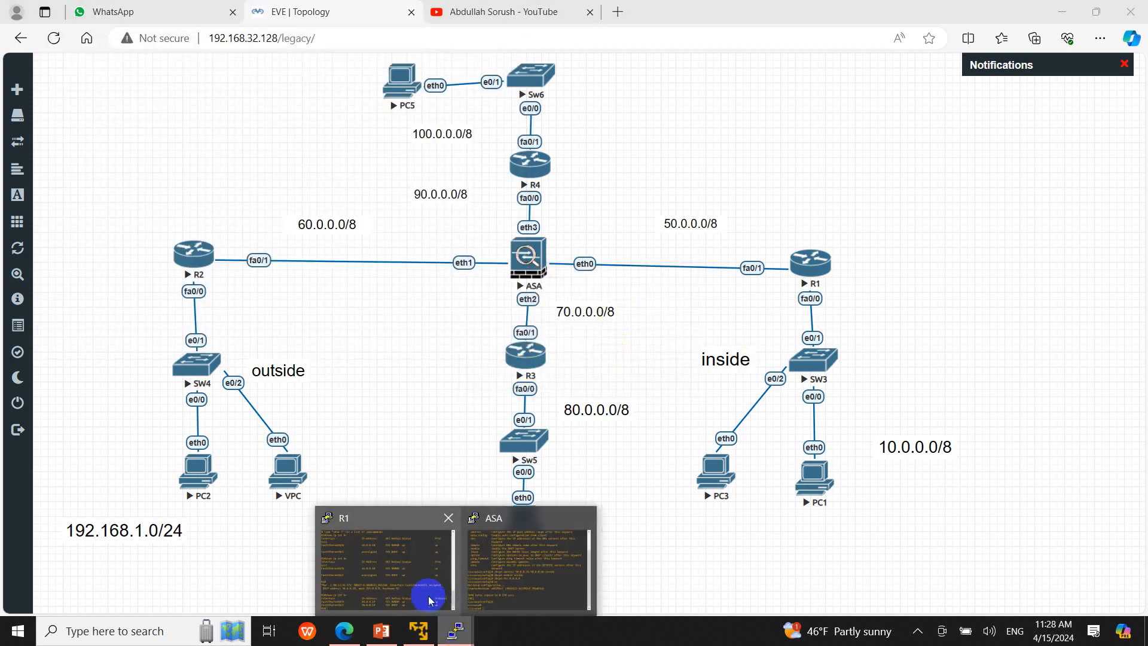
left_click(538, 568)
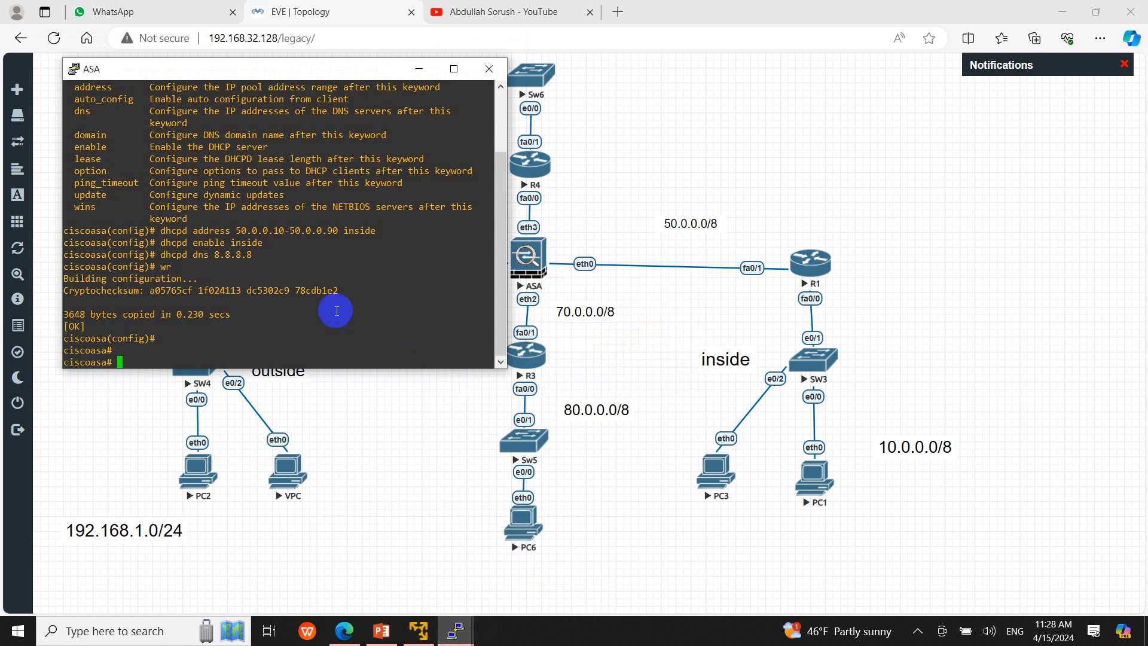
- List the ASA's show dhcpd options and display its DHCP bindings and DHCP server state
type("show dhcpd ?")
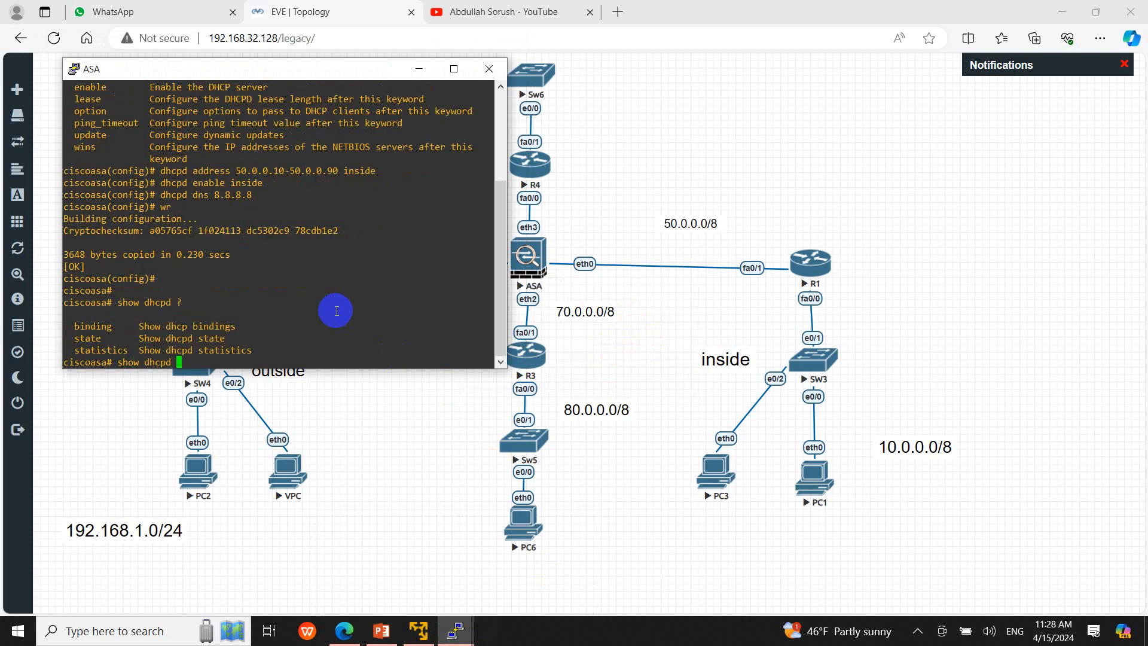
type("binding")
key("Return")
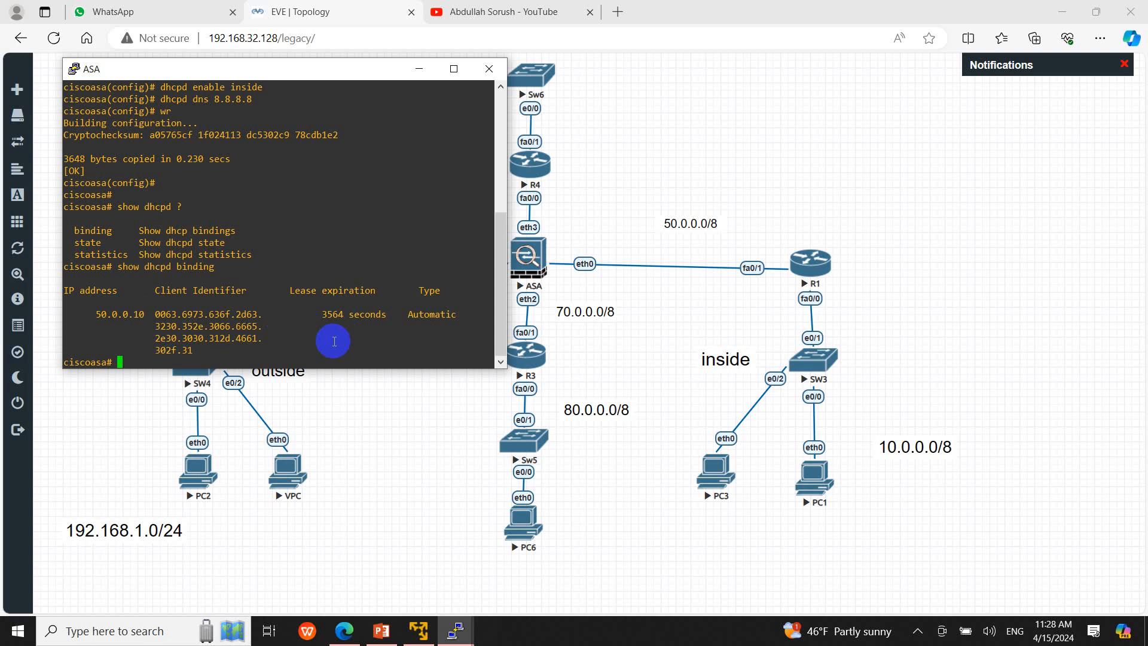
type("show ")
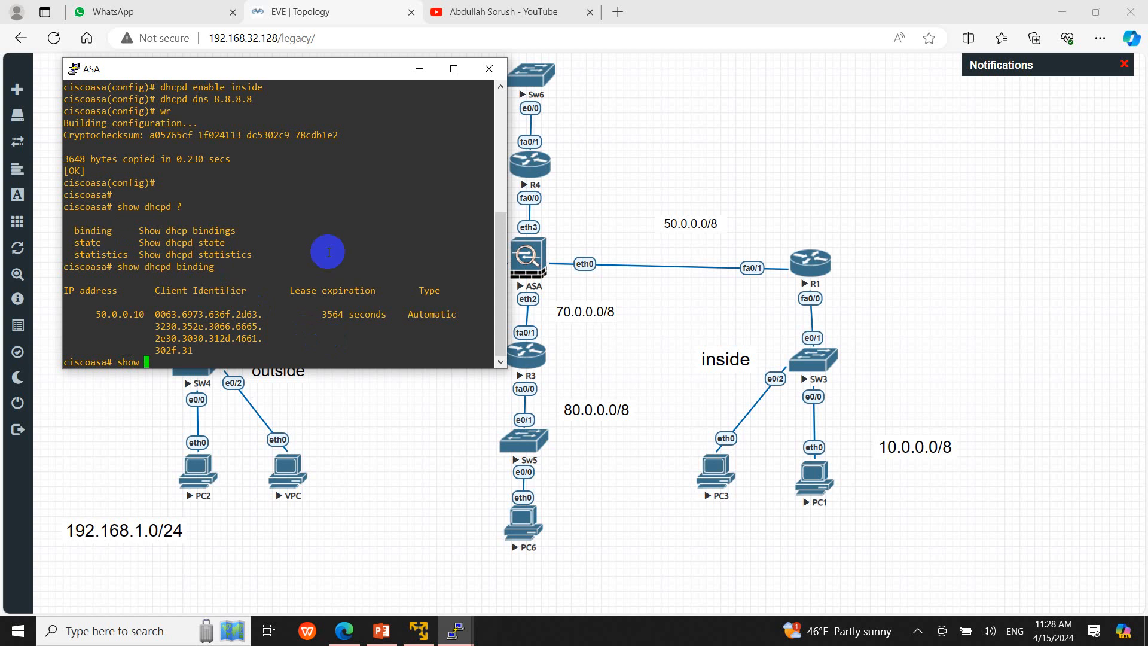
type("dhcpd state")
key("Return")
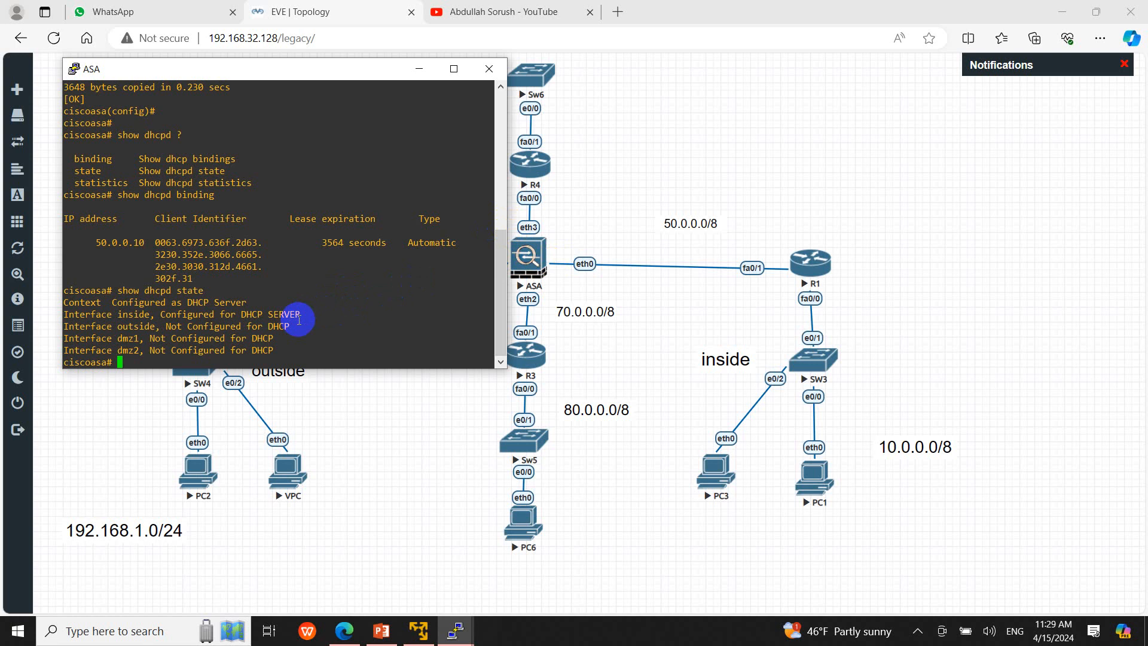
- Enter global configuration mode on the ASA and remove all its DHCP server settings with clear configure dhcpd
type("conf t")
key("Return")
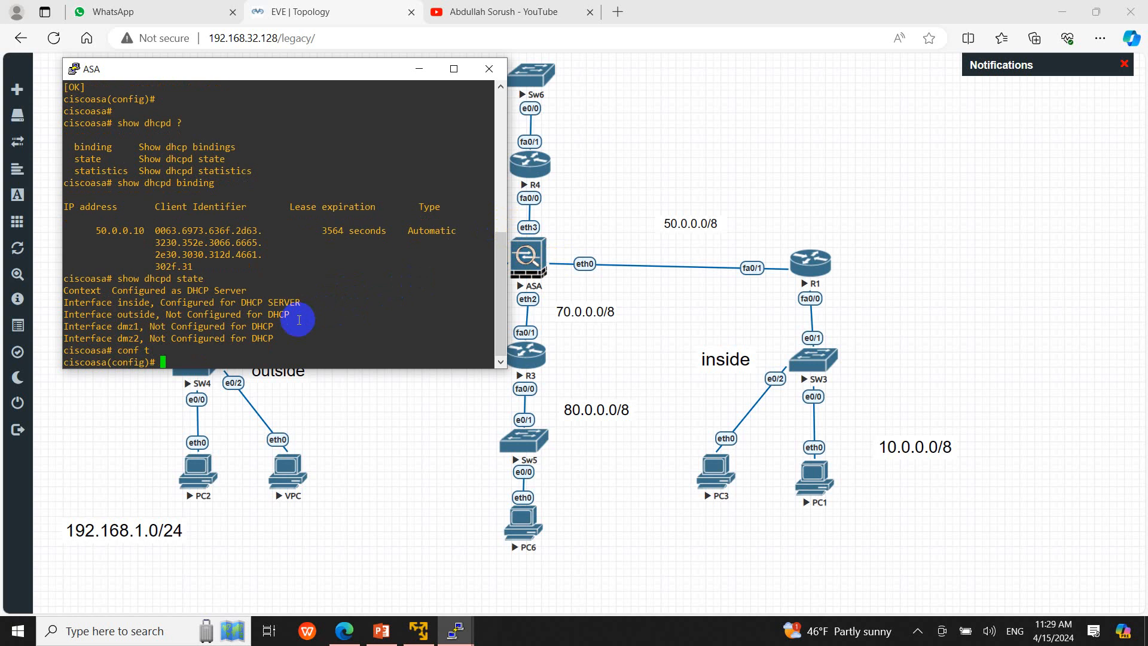
type("clea")
key("Tab")
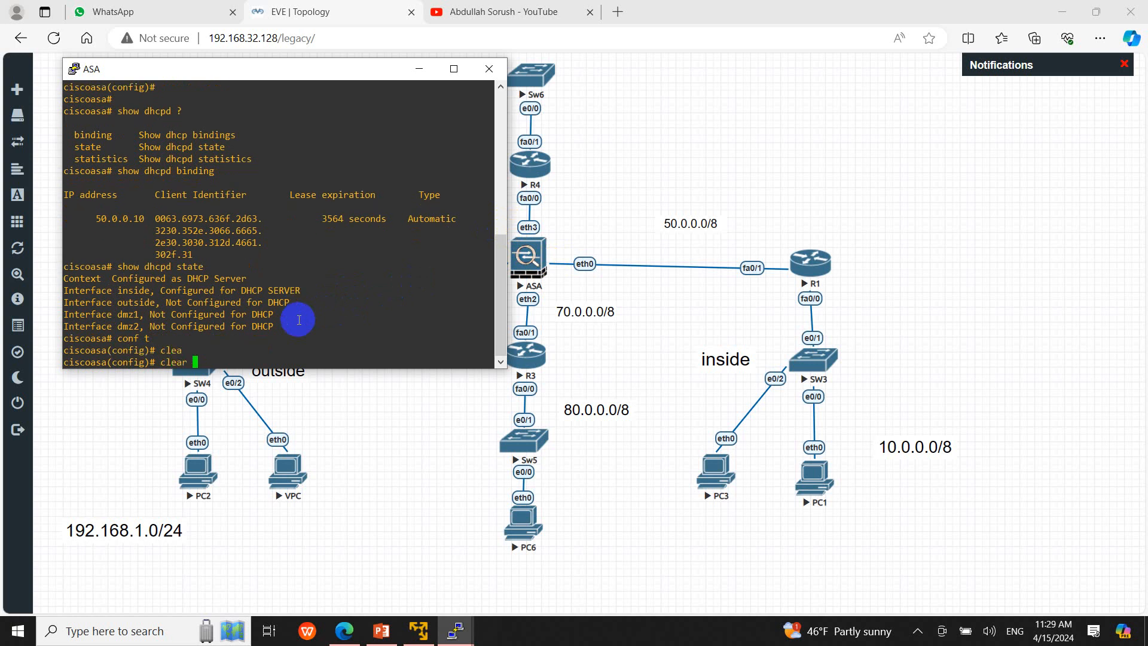
type("configure dhcpd")
key("Return")
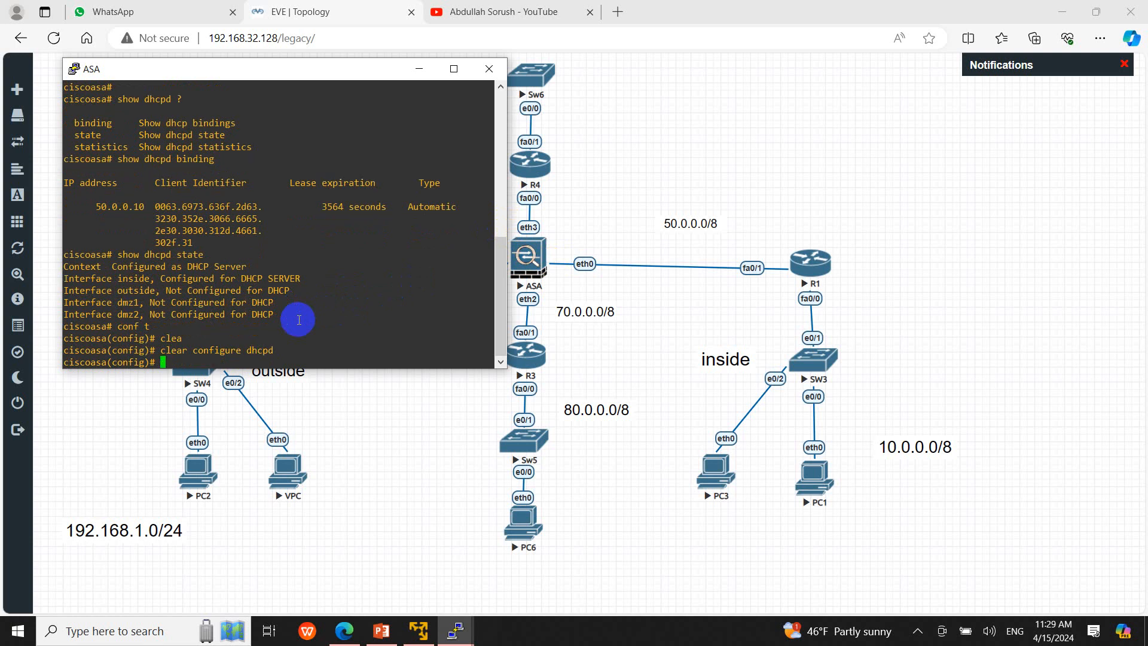
- Leave the ASA's configuration mode and save the cleared configuration with wr
key("ctrl+z")
key("Return")
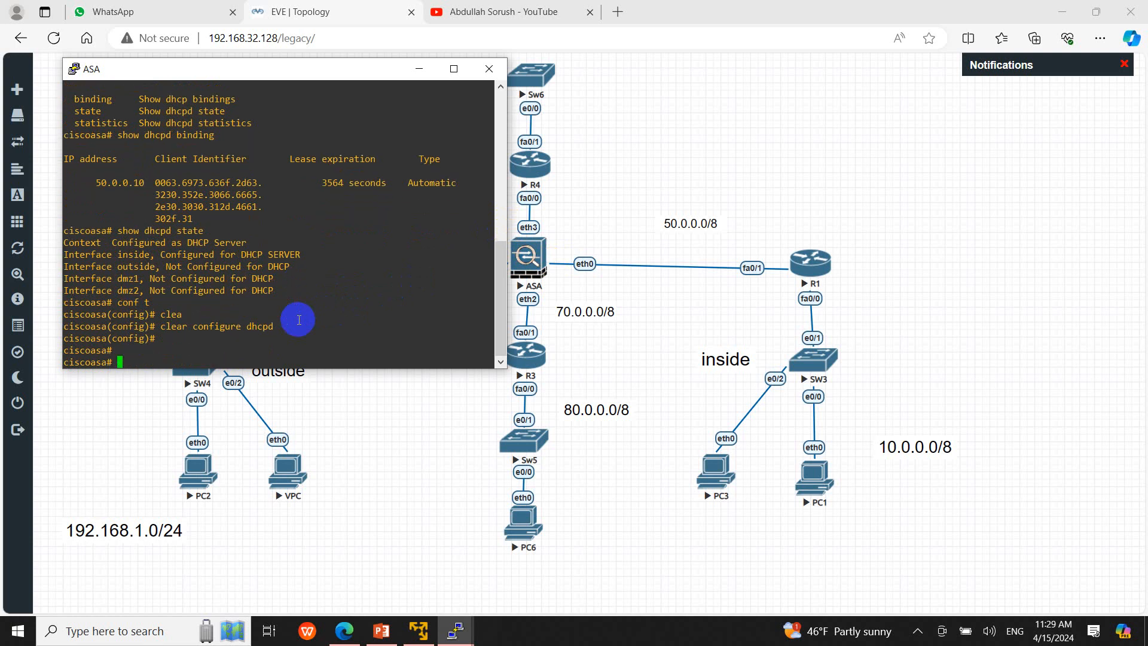
type("wr")
key("Return")
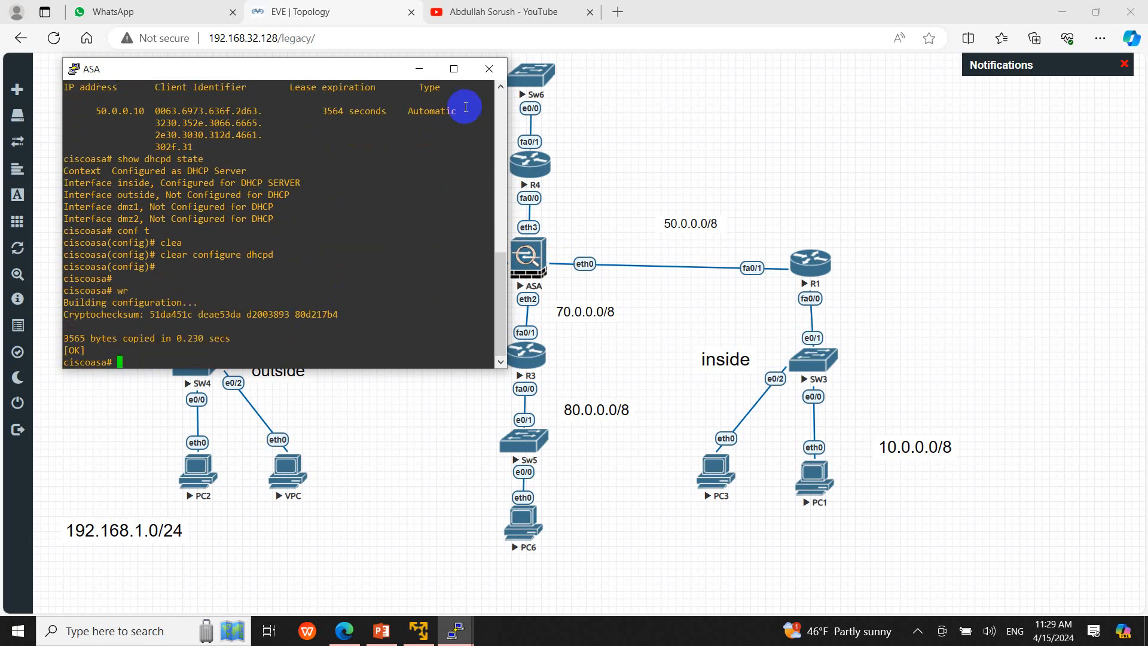
- Close the ASA console session and return to R1's open console
left_click(488, 71)
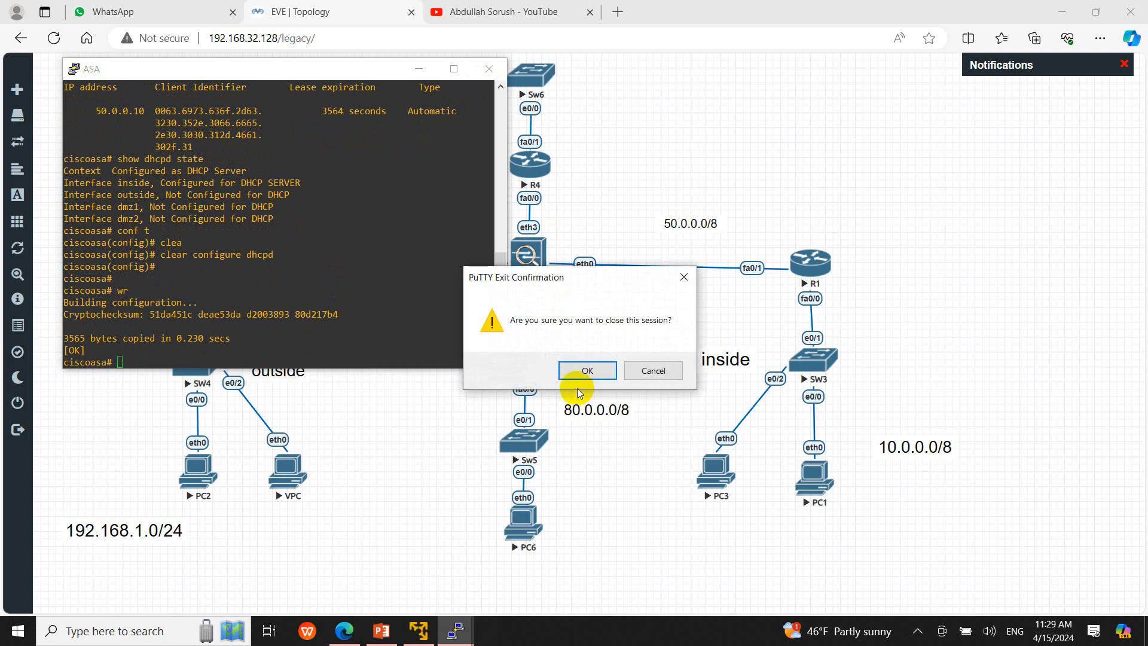
left_click(571, 377)
left_click(527, 276)
left_click(801, 263)
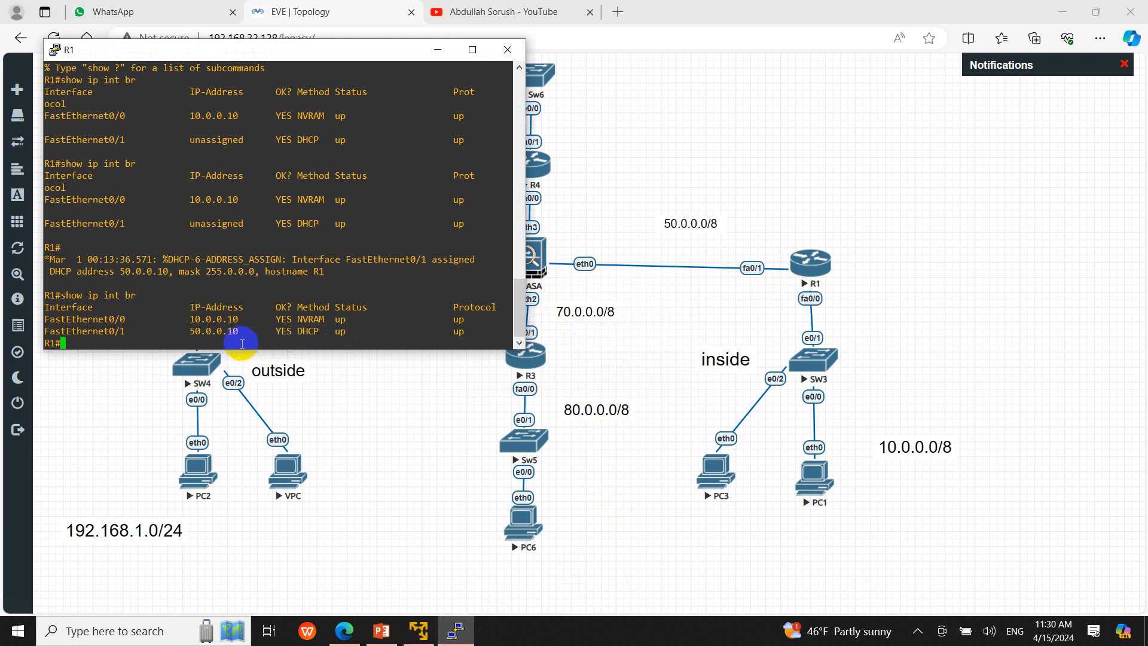
- Rerun show ip int br on R1 to recheck the address of FastEthernet0/1
key("Up")
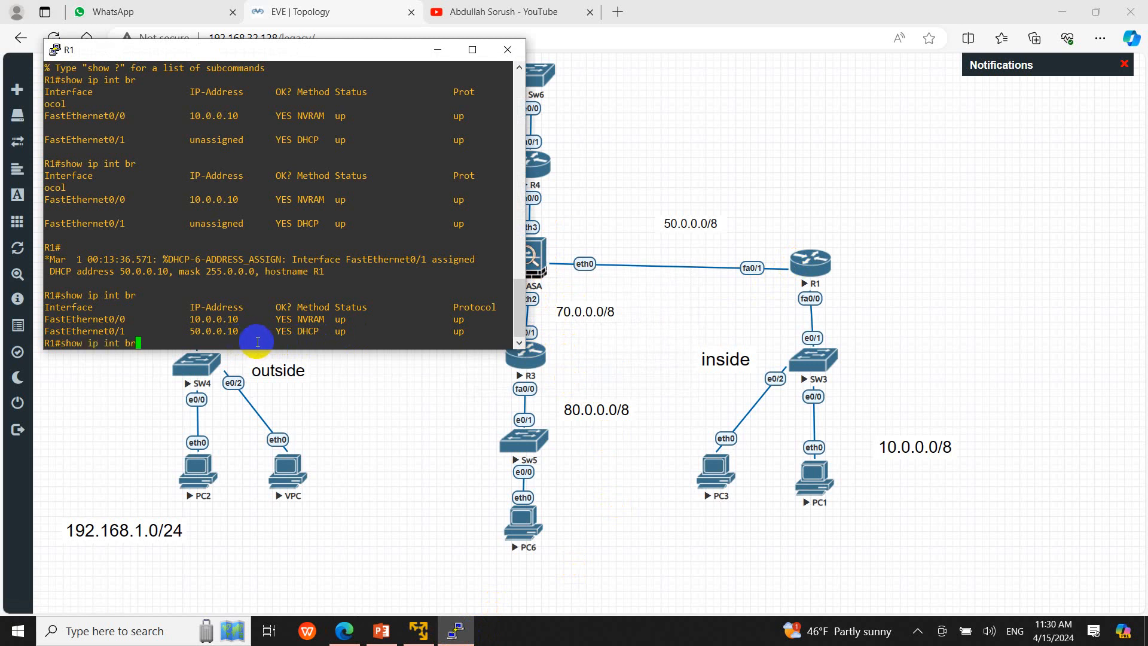
key("Return")
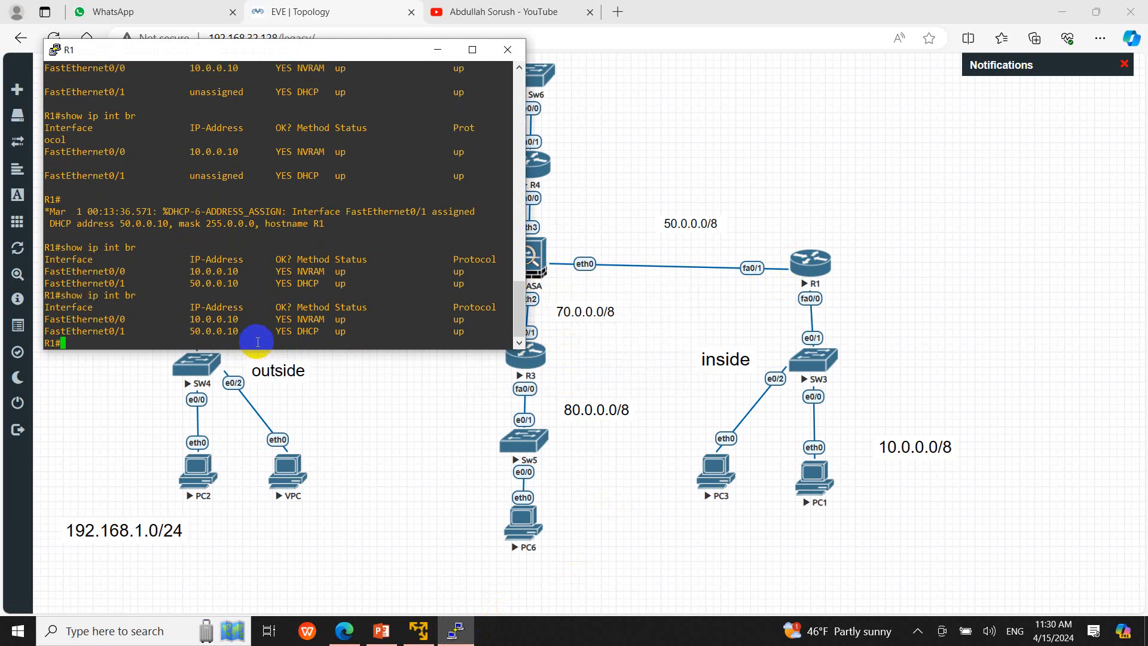
key("Up")
key("Return")
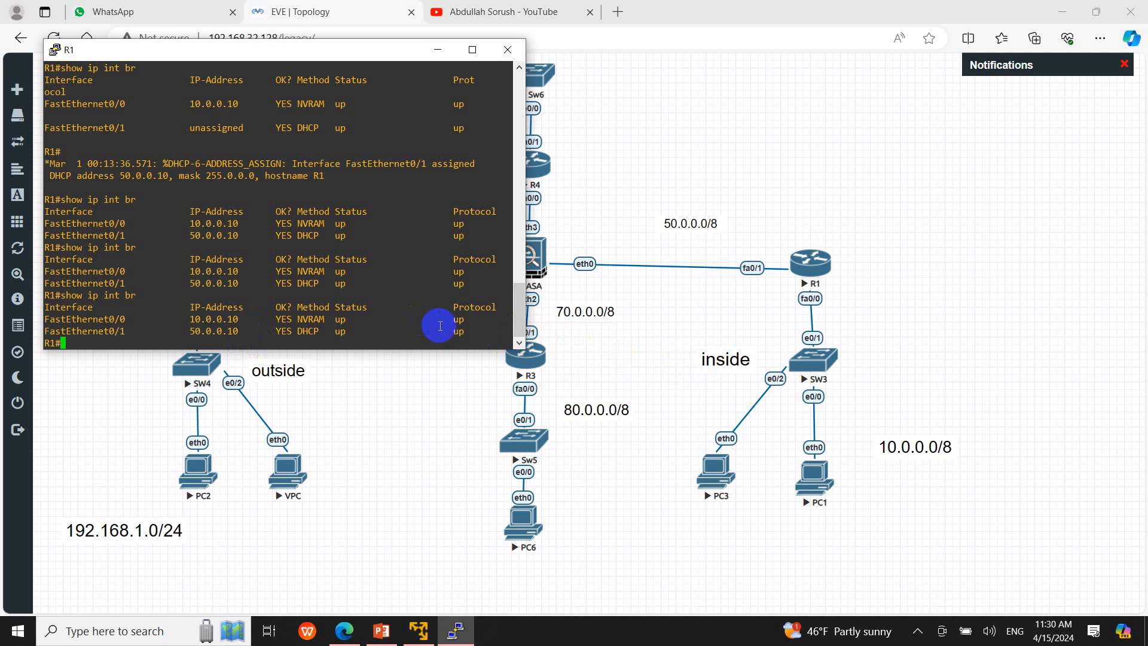
- Return to R1's console and check its interface addresses once more with show ip int br
left_click(919, 629)
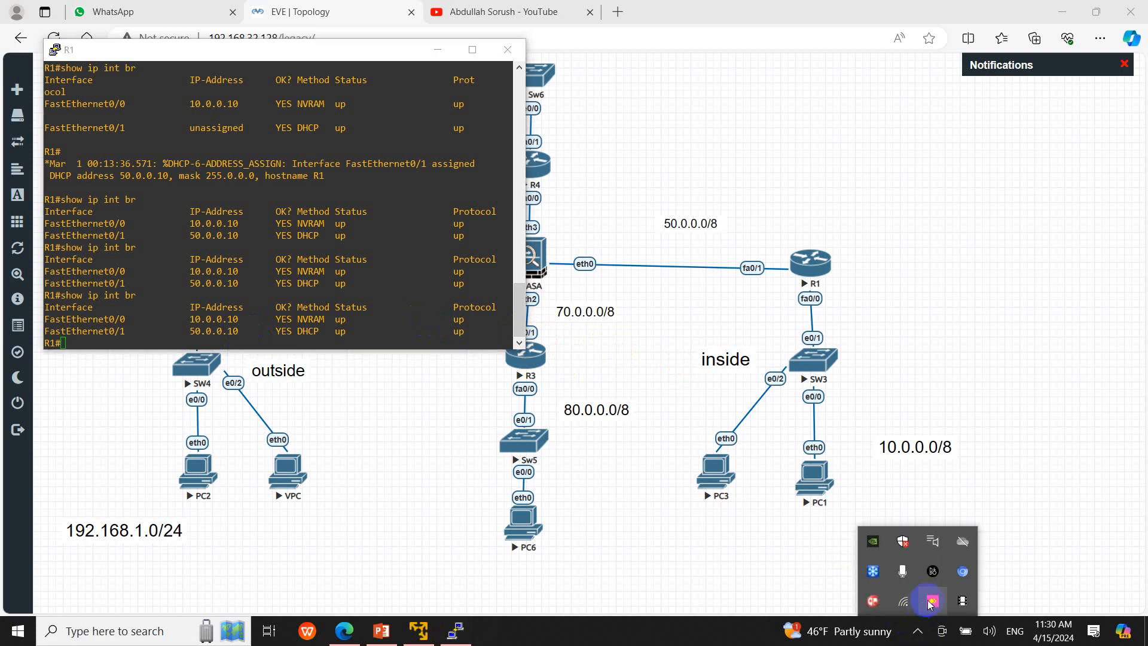
left_click(813, 261)
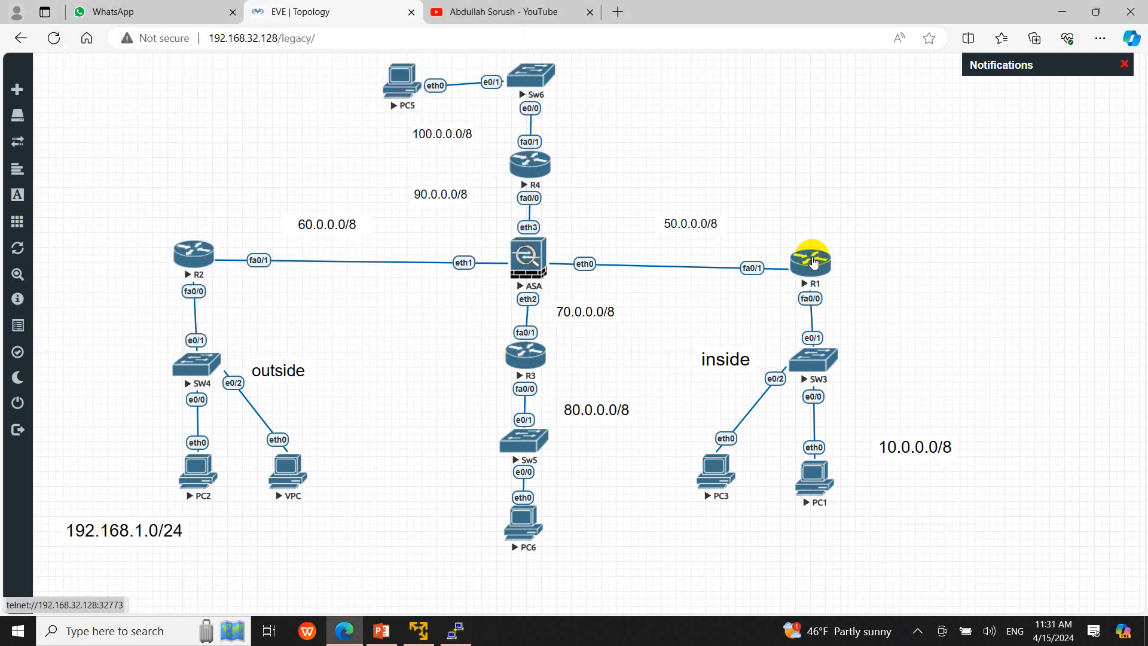
left_click(459, 630)
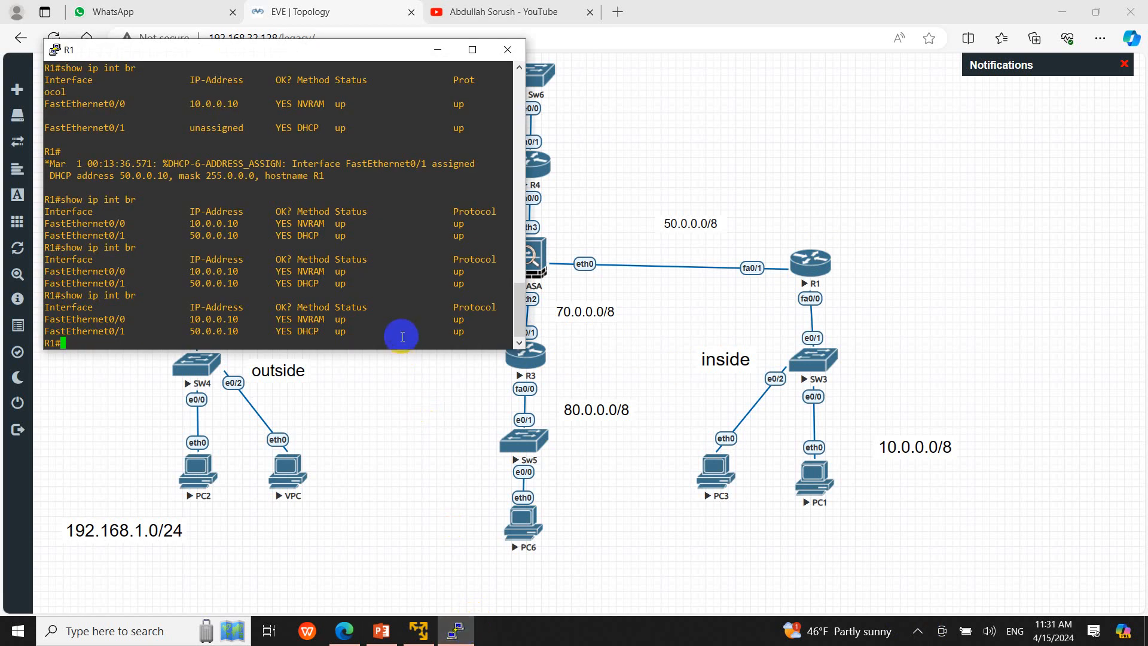
key("Up")
key("Return")
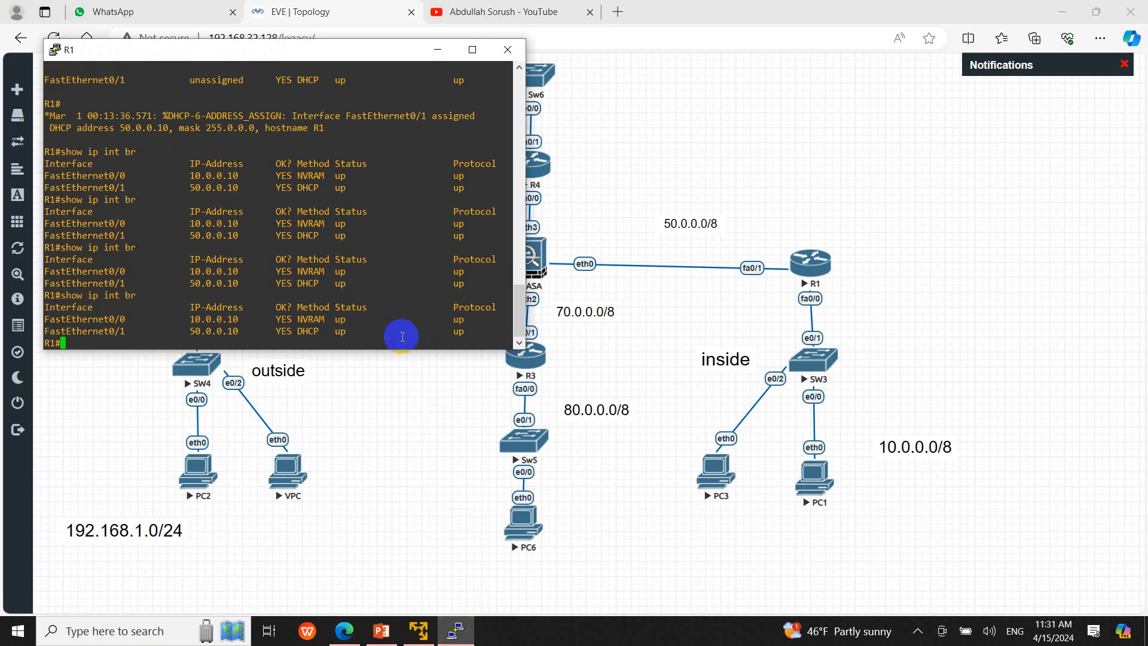
- Open a new console session to the ASA from the topology and display its DHCP bindings with show dhcpd binding
left_click(582, 189)
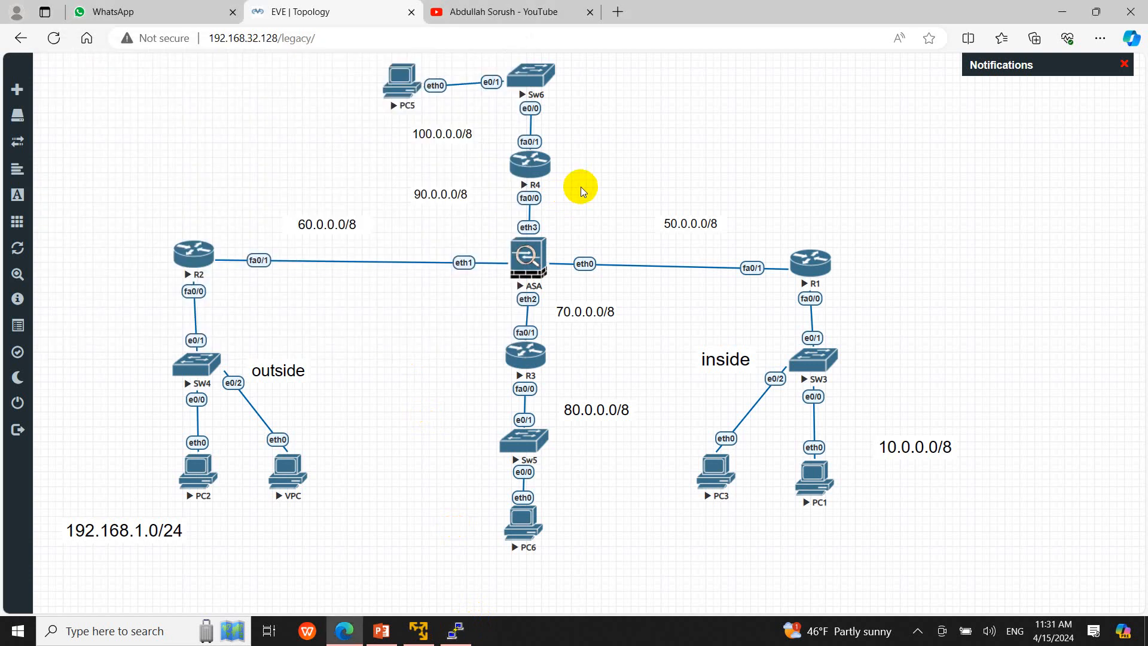
left_click(534, 267)
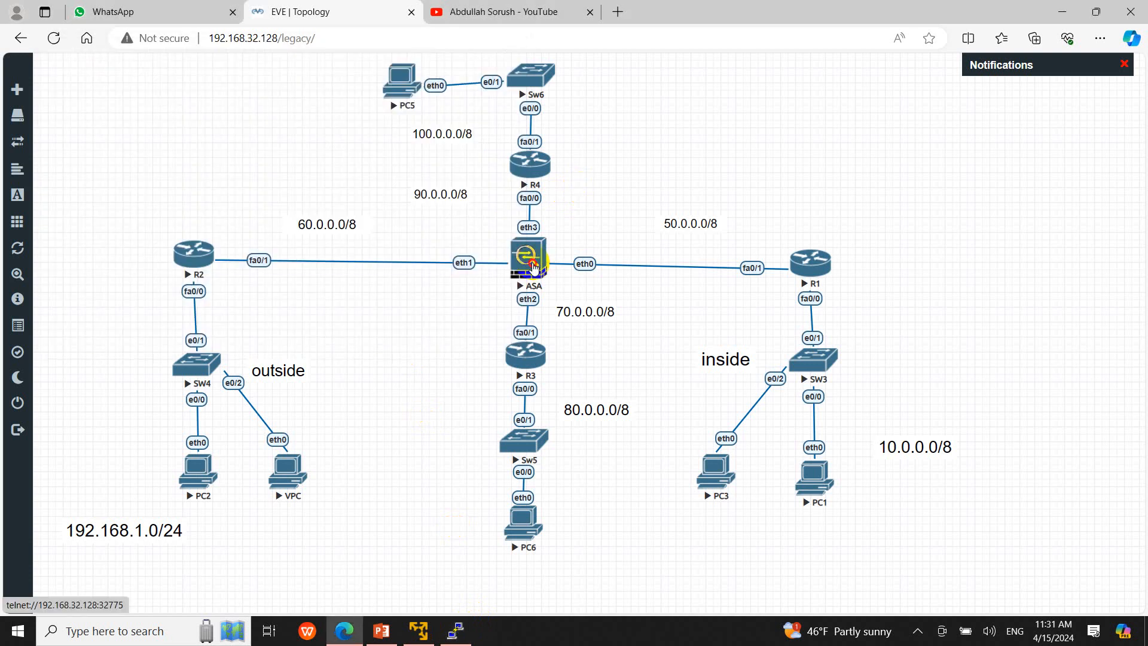
left_click(650, 118)
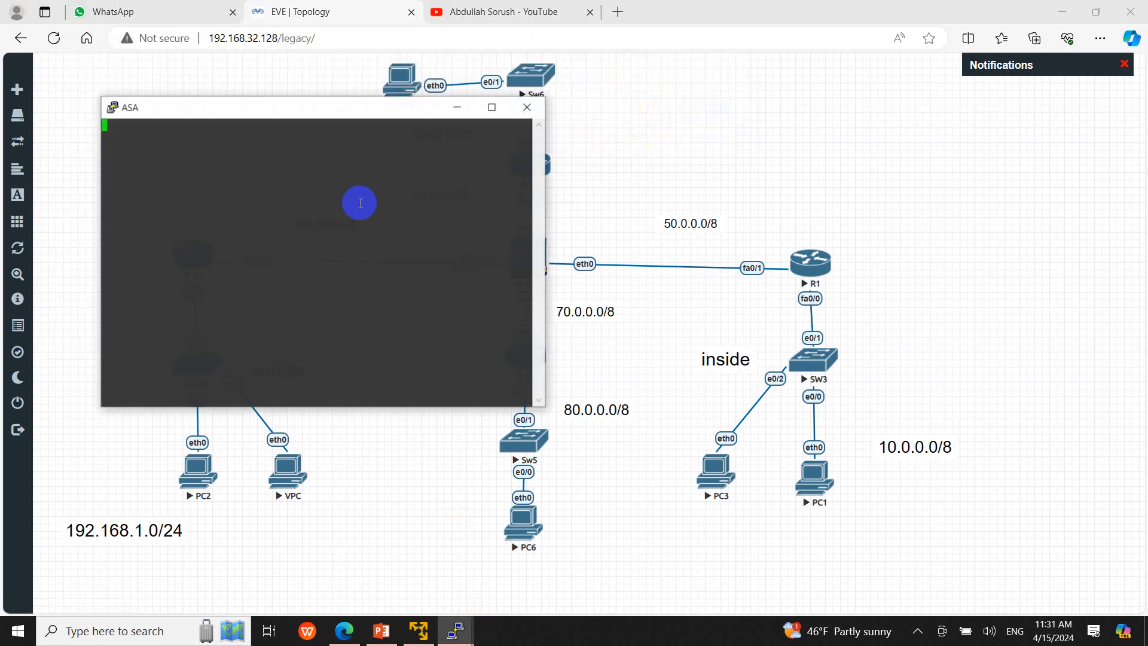
key("Return")
key("Return")
type("sh")
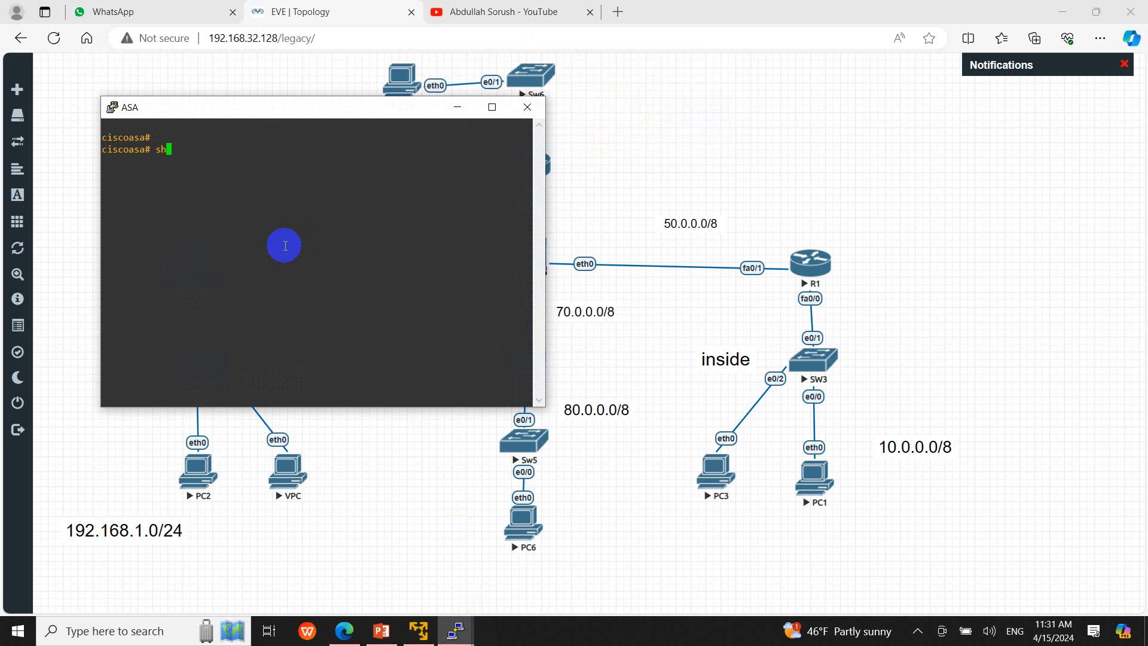
type("ow dhcpd binding")
key("Return")
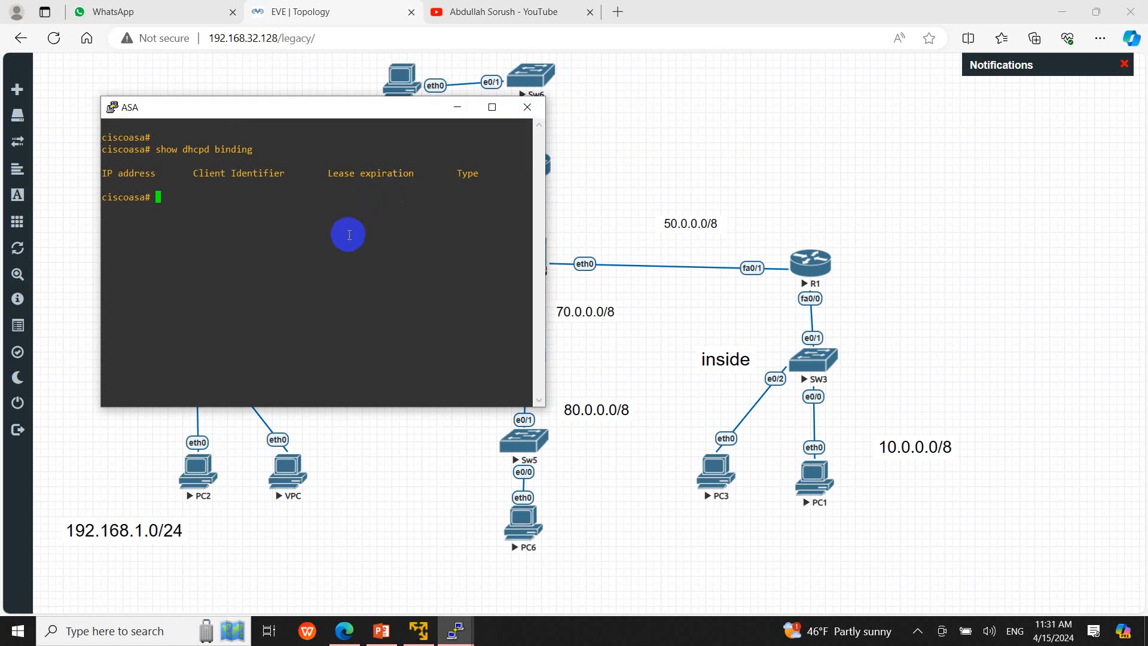
- Run show dhcpd state on the ASA and examine the inside interface's DHCP status
type("show dhcp")
key("BackSpace")
type("d state")
key("Return")
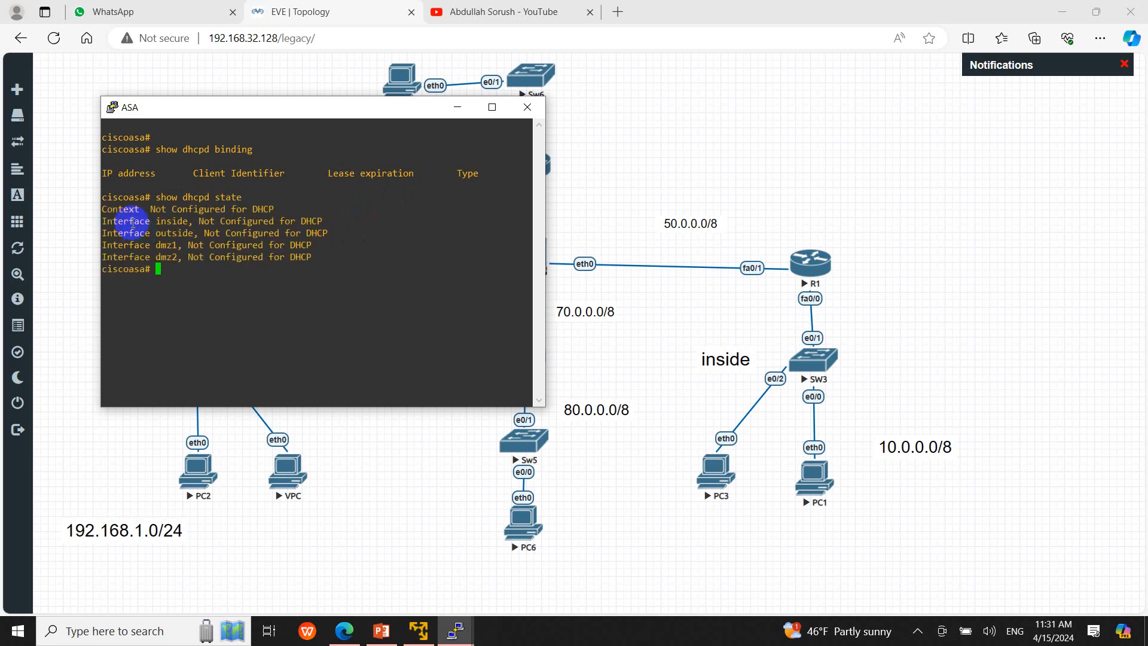
left_click_drag(129, 221, 138, 221)
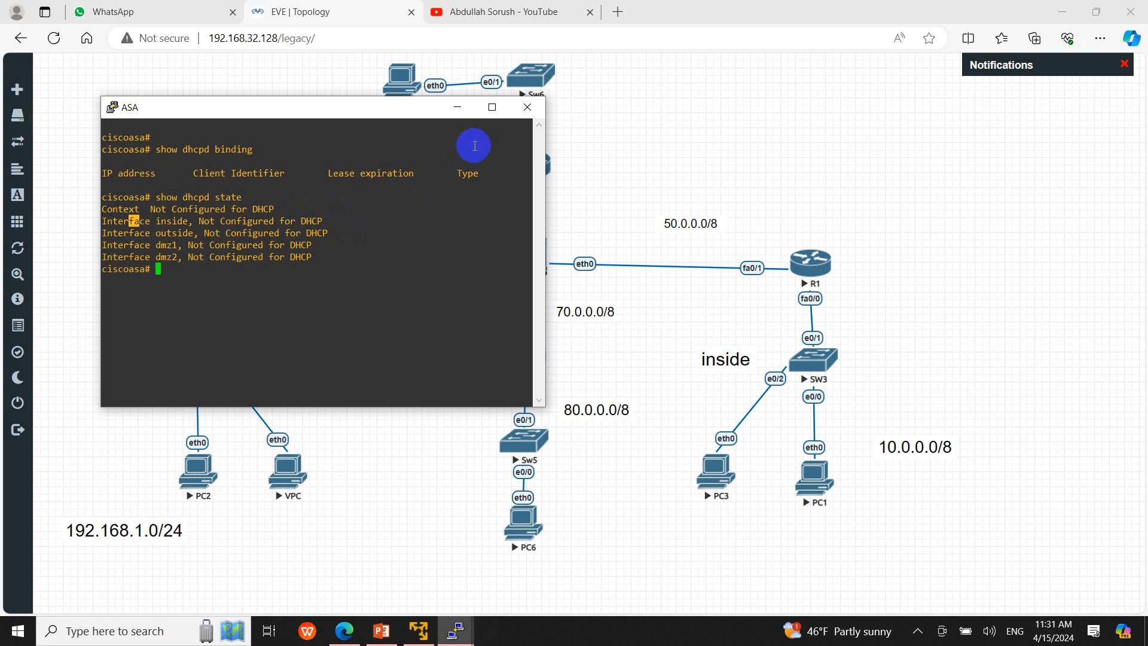
- Close the ASA console session, open R1's console from the topology and list its interface addresses with show ip int br
left_click(520, 116)
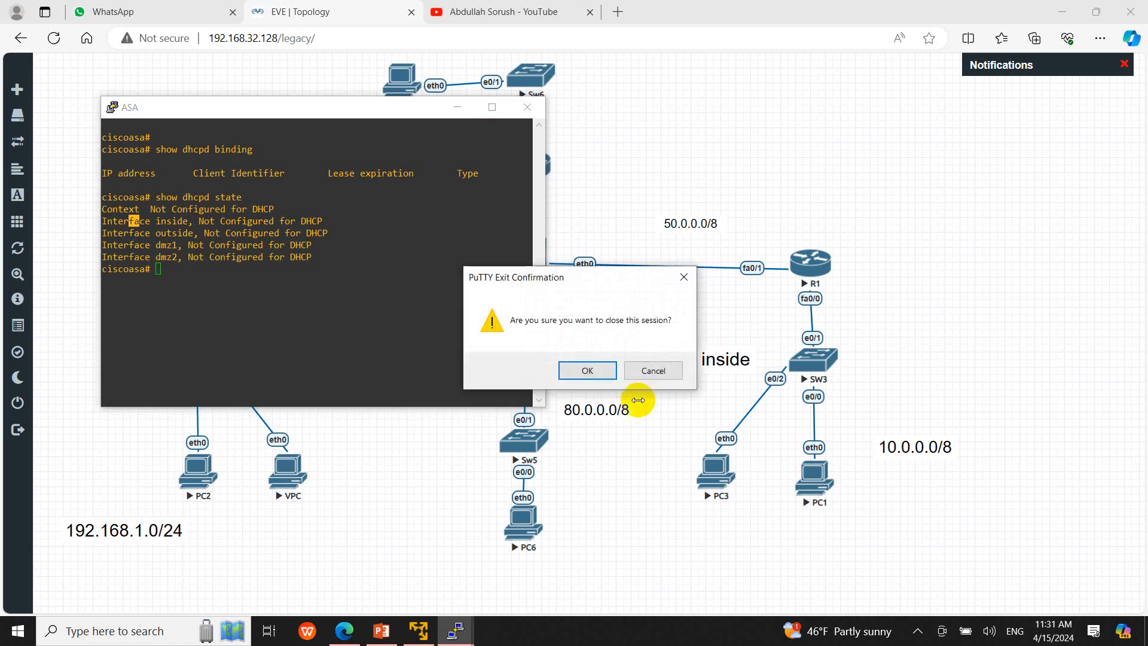
left_click(594, 375)
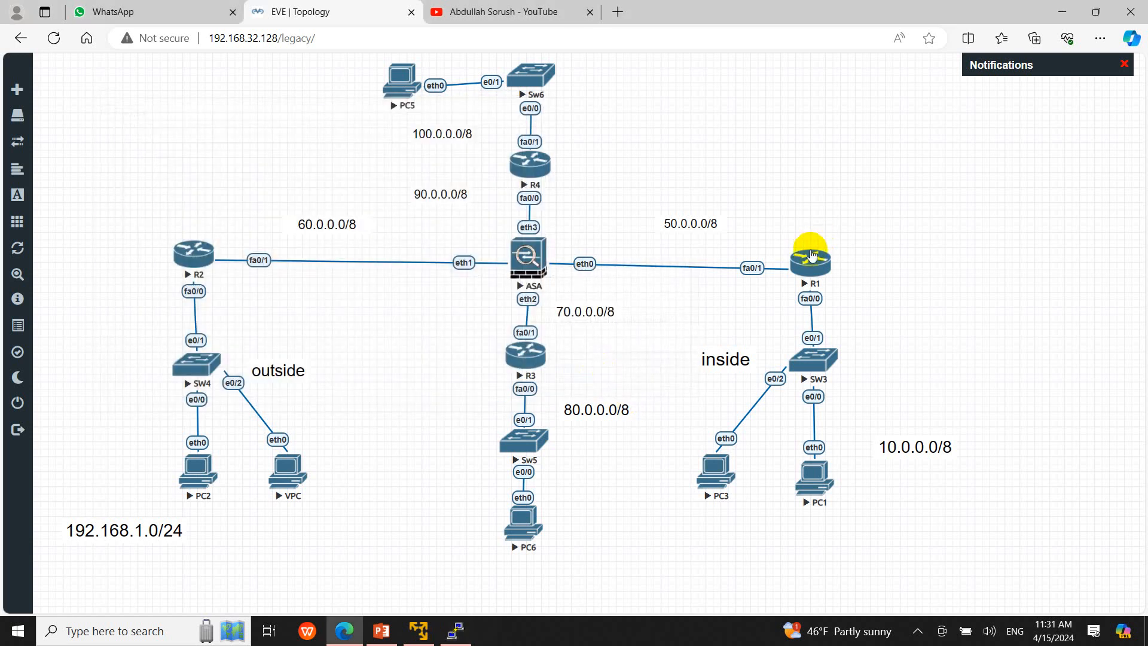
left_click(807, 258)
left_click(642, 120)
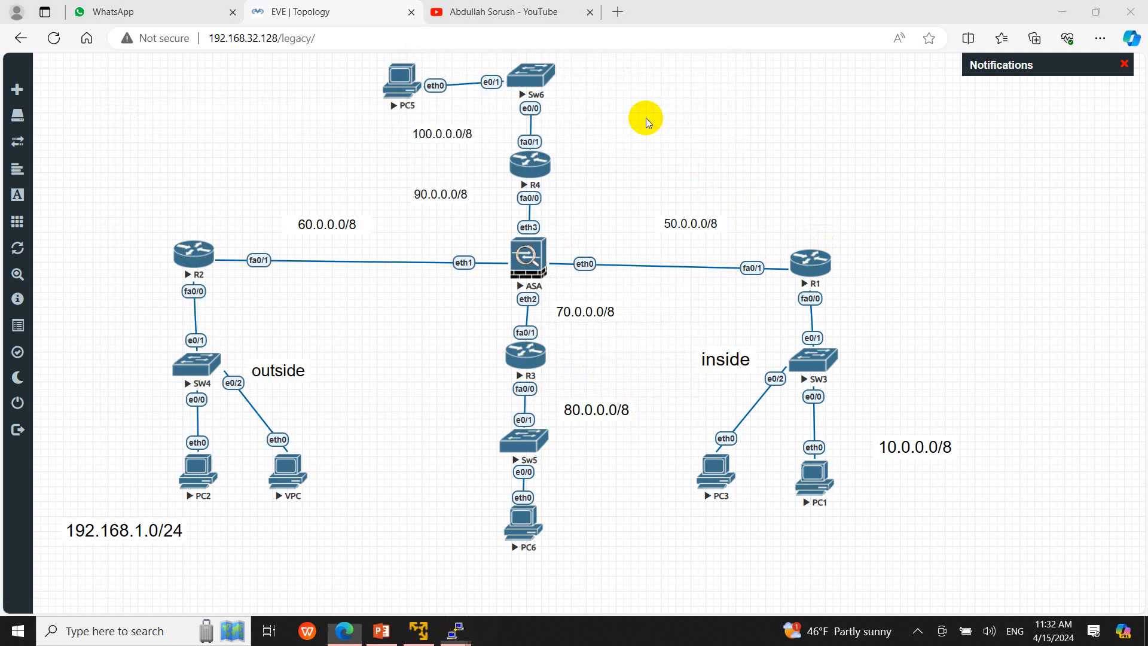
key("Up")
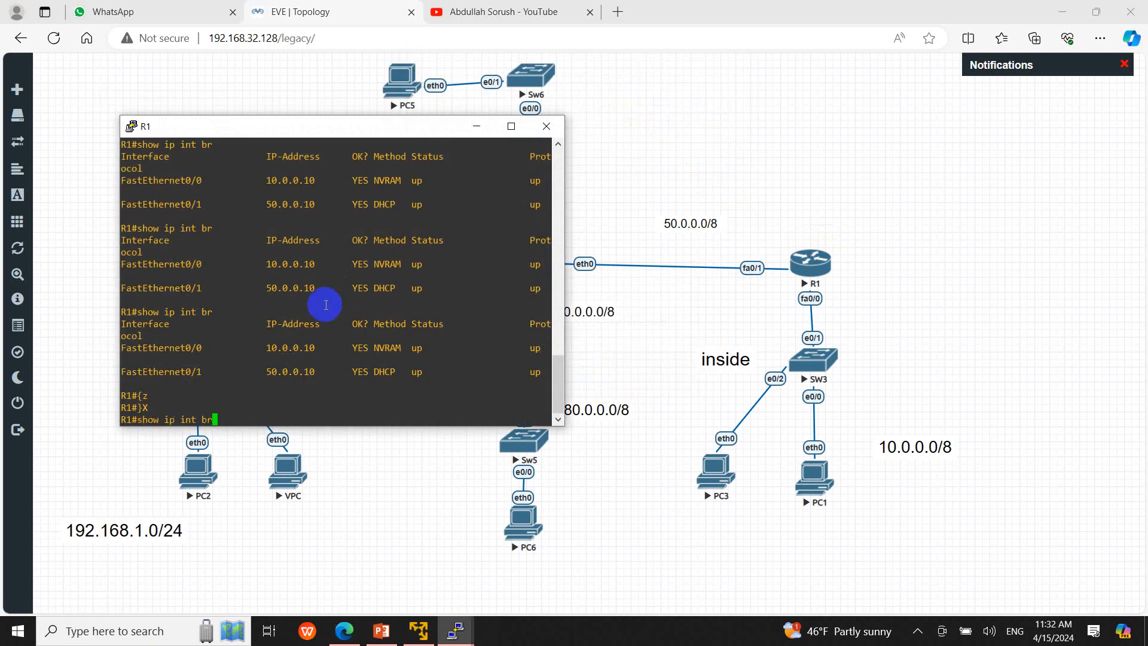
key("Return")
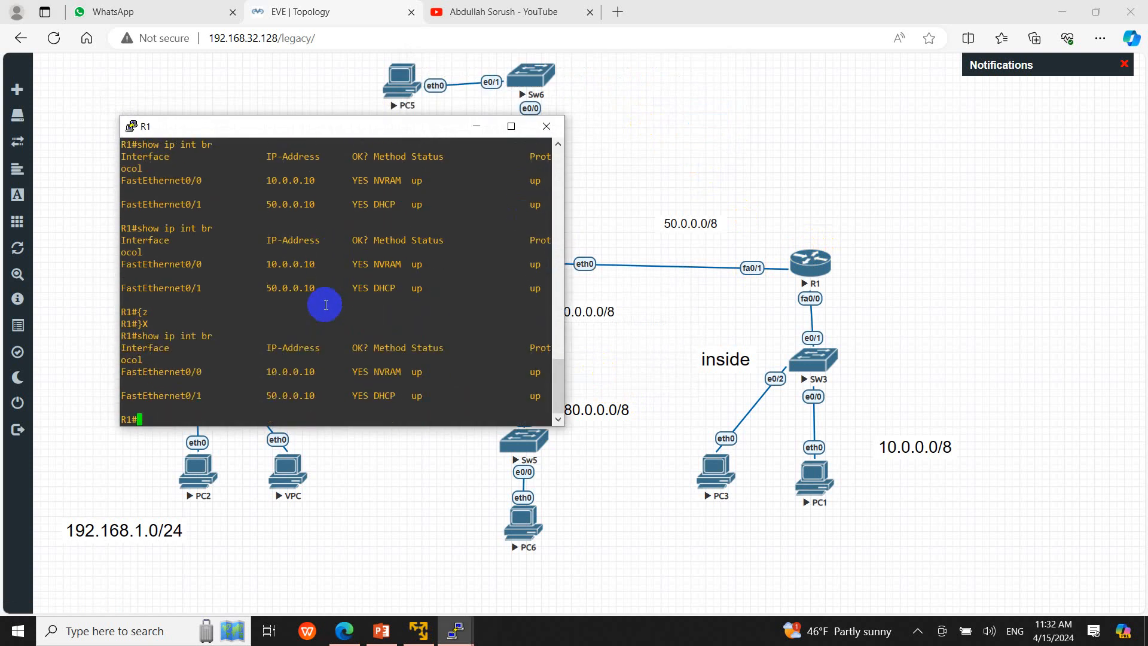
- Assign the static address 50.0.0.2 with mask 255.0.0.0 to R1's interface f0/1 and leave configuration mode
type("conf t")
key("Return")
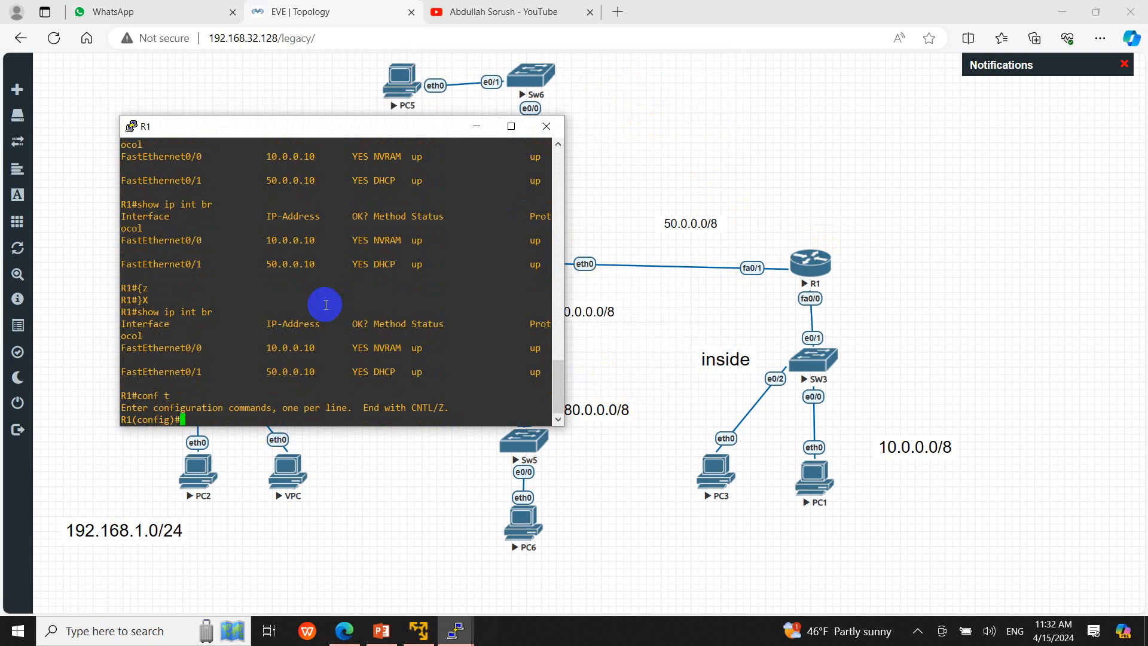
type("int f0/1")
key("Return")
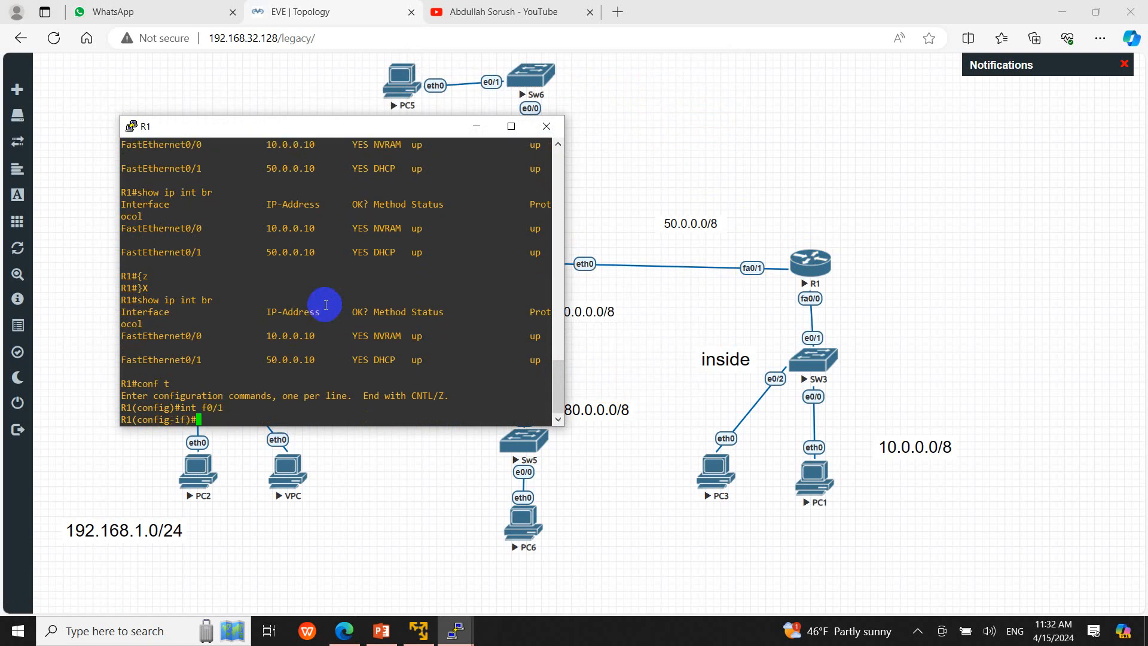
type("ip add 50.0.0.2 255.0.0.0")
key("Return")
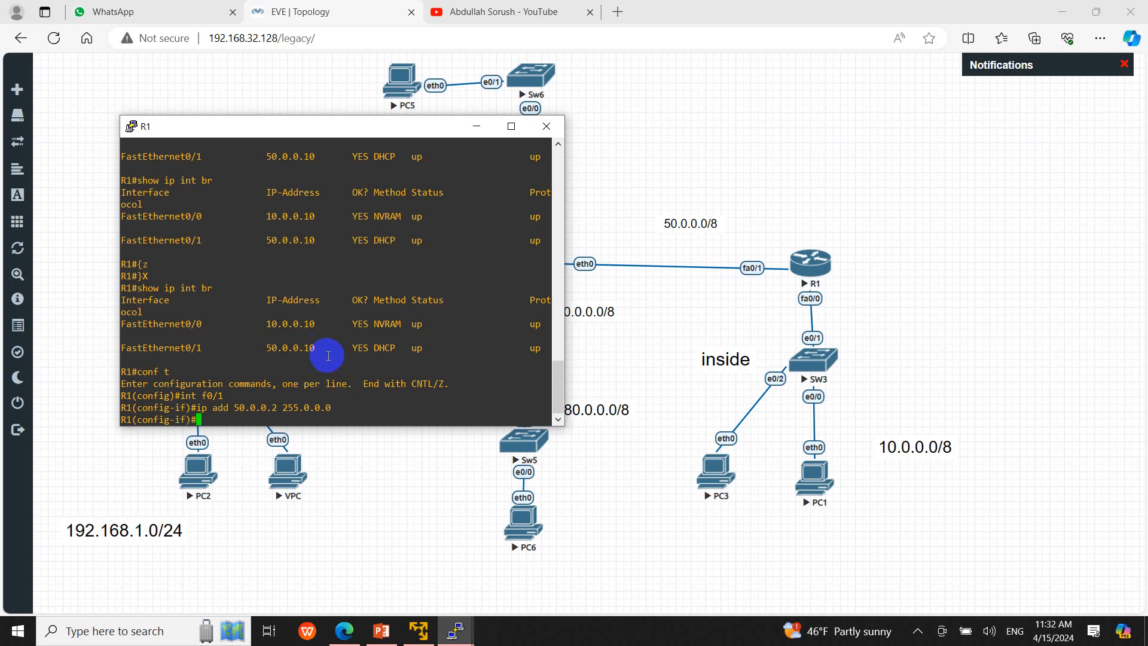
key("ctrl+z")
key("Return")
type("shpow")
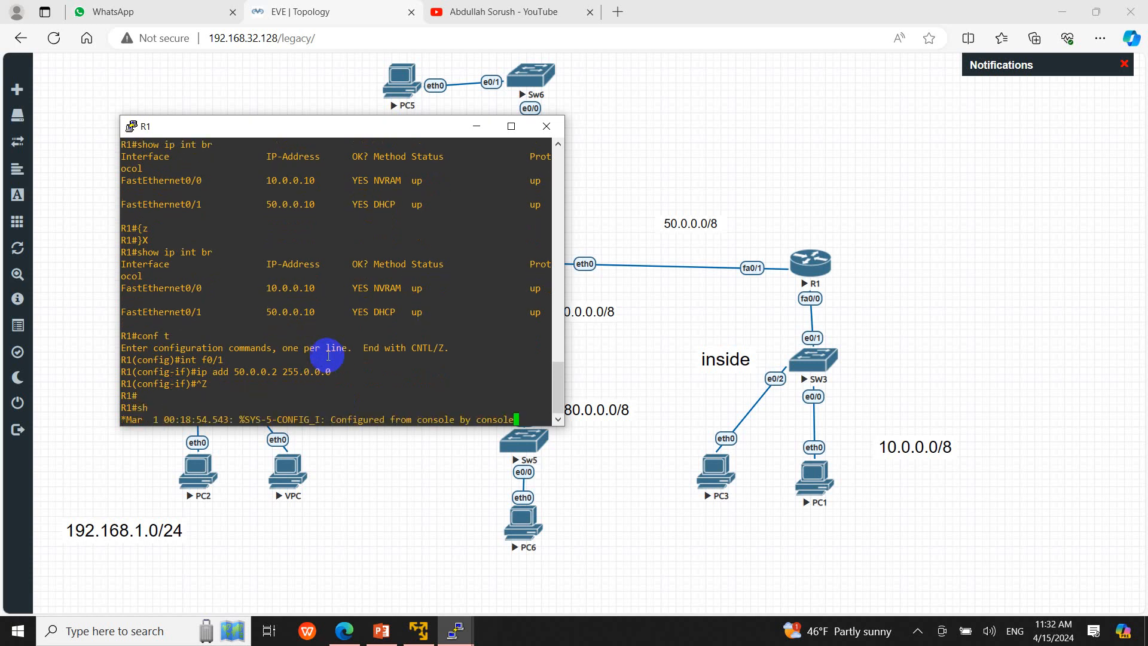
key("Return")
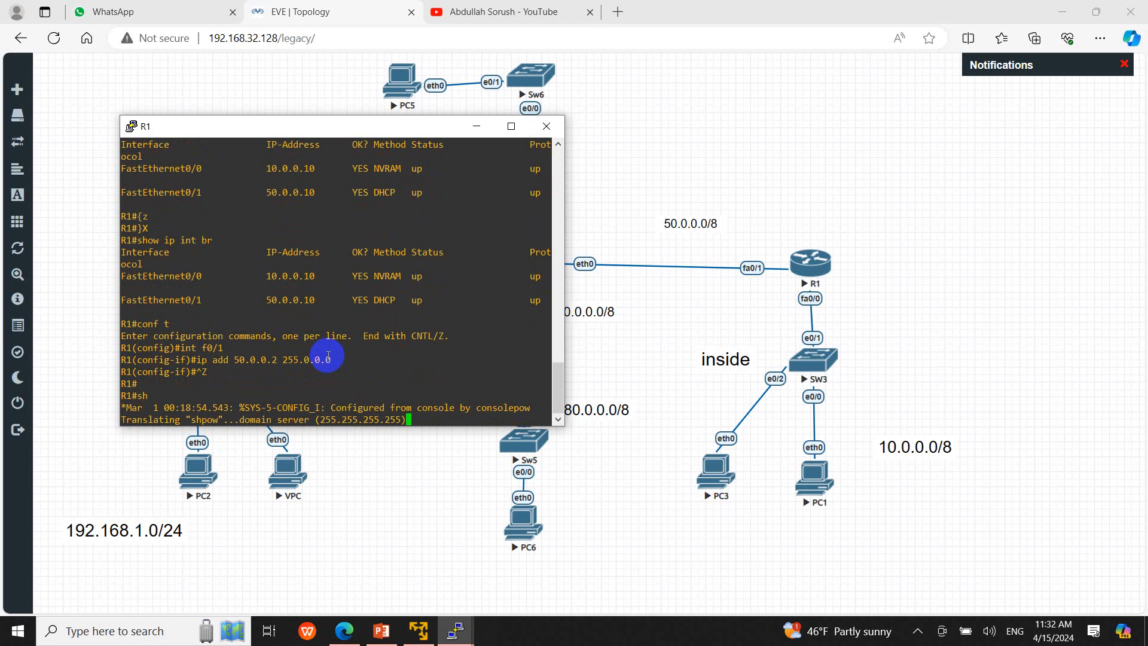
key("ctrl+shift+6")
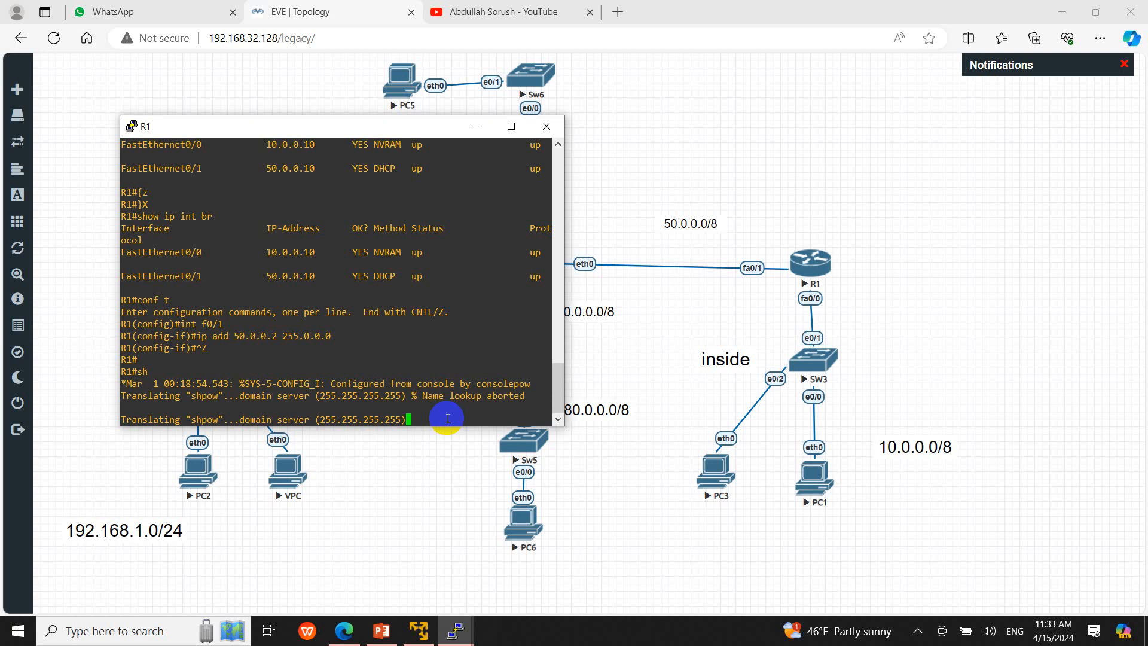
key("Return")
key("Return")
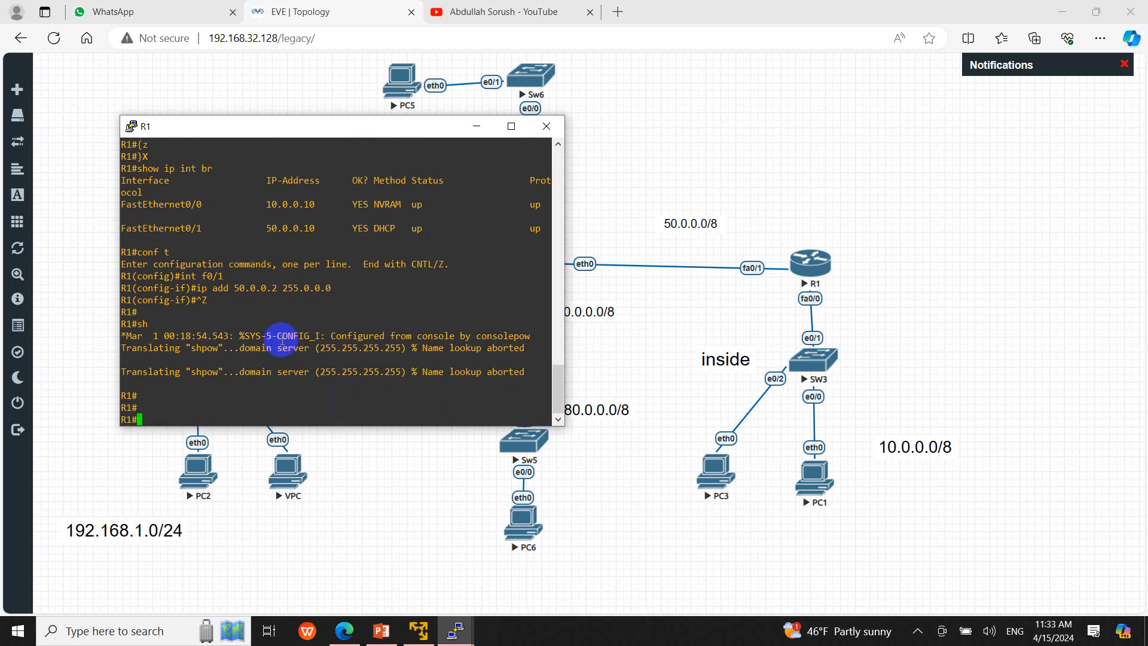
- Run show ip int br on R1 to check the address and assignment method of FastEthernet0/1
type("show i")
type("p int b")
type("r")
key("Return")
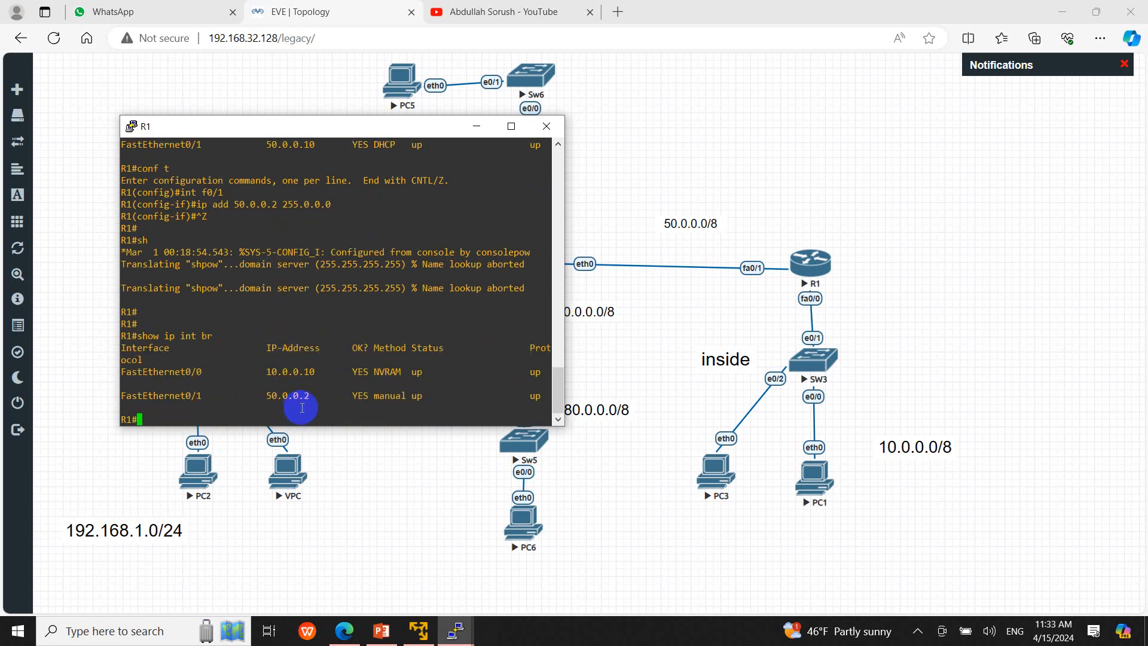
double_click(385, 396)
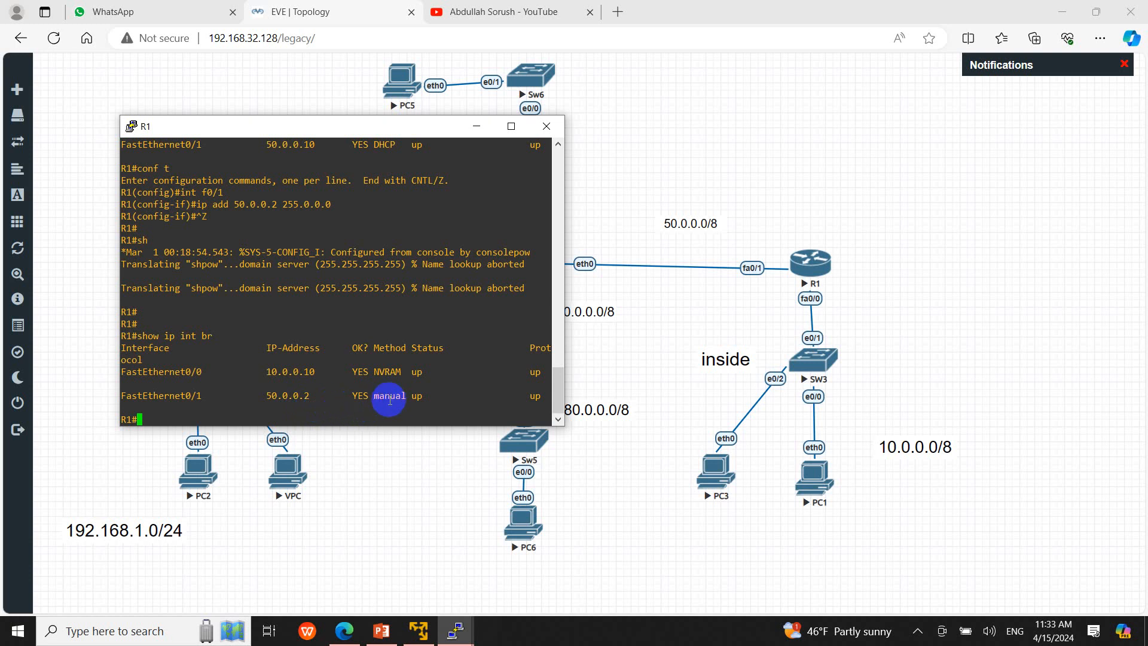
- Close R1's console session and return to the topology
left_click(546, 126)
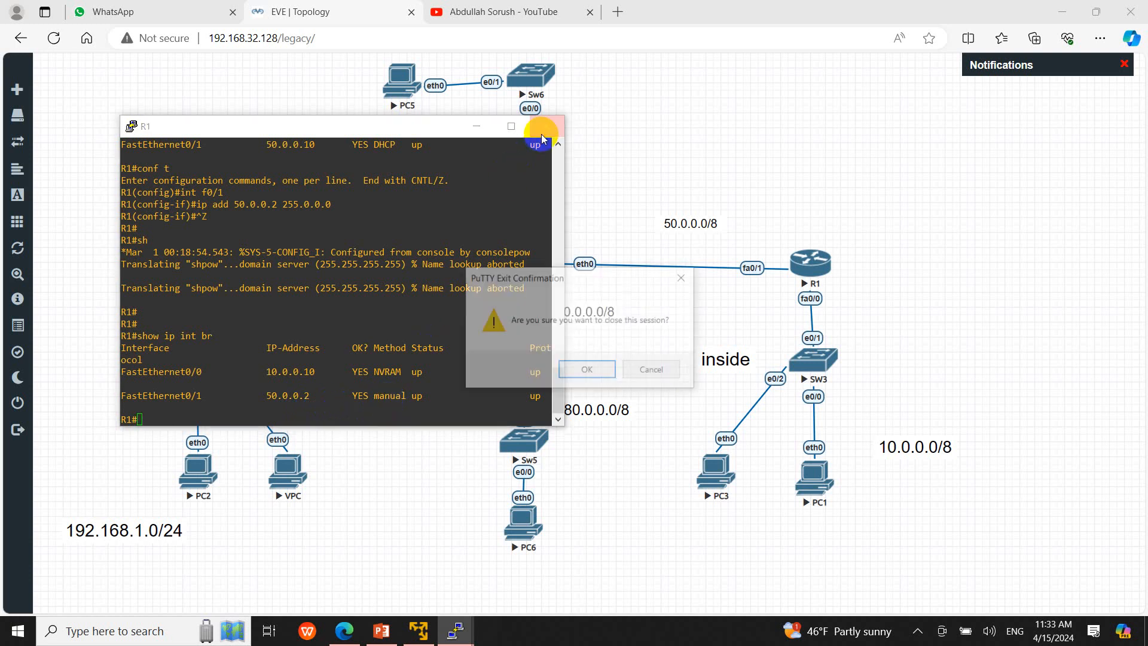
left_click(596, 372)
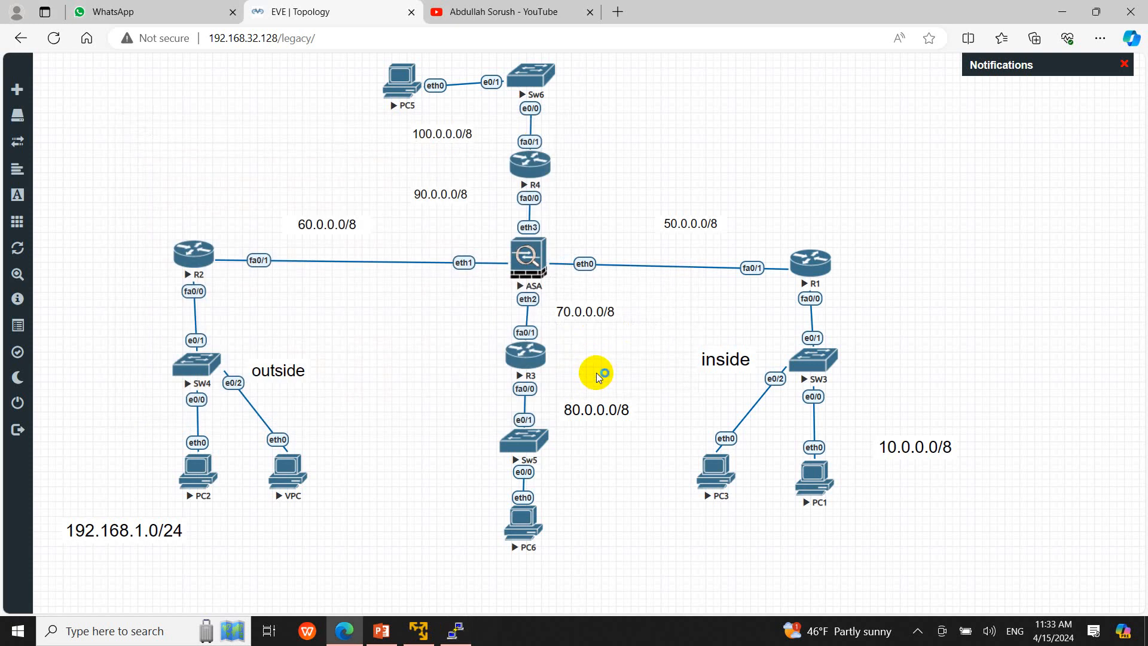
key("ctrl+s")
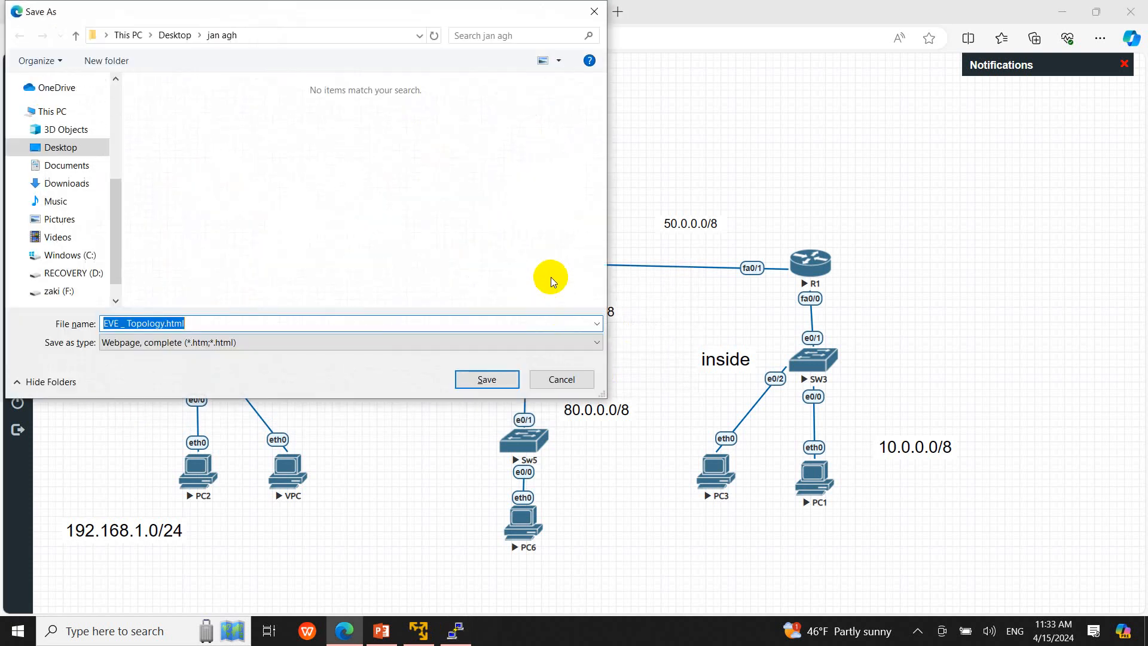
left_click(562, 380)
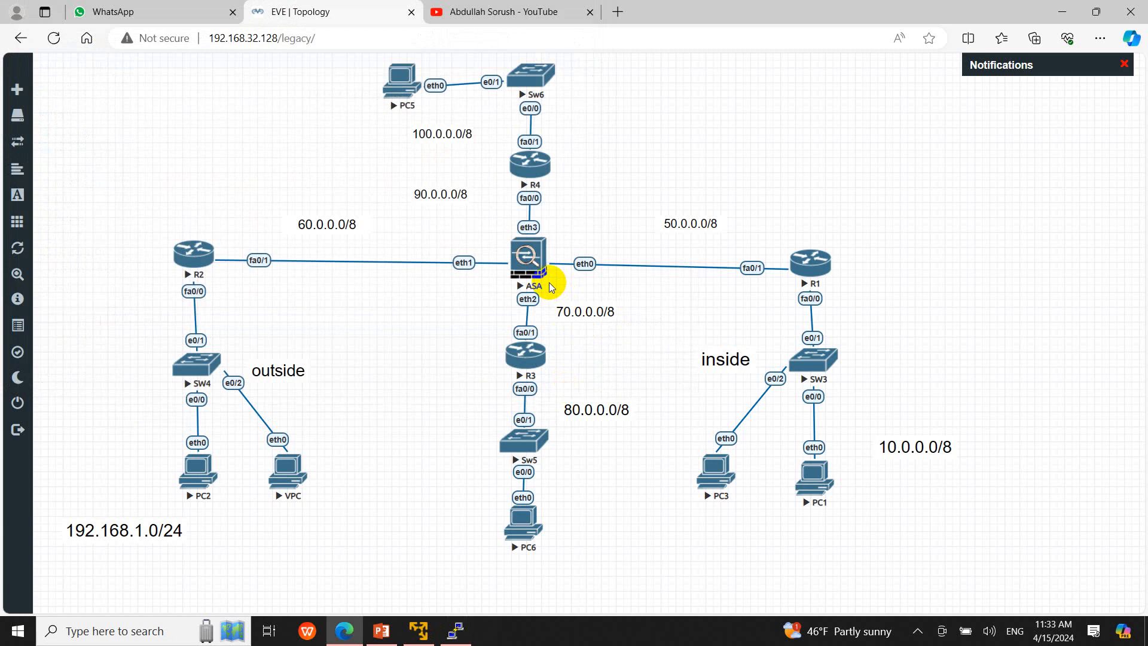
- Switch to the open YouTube channel page and look through its created playlists
left_click(483, 13)
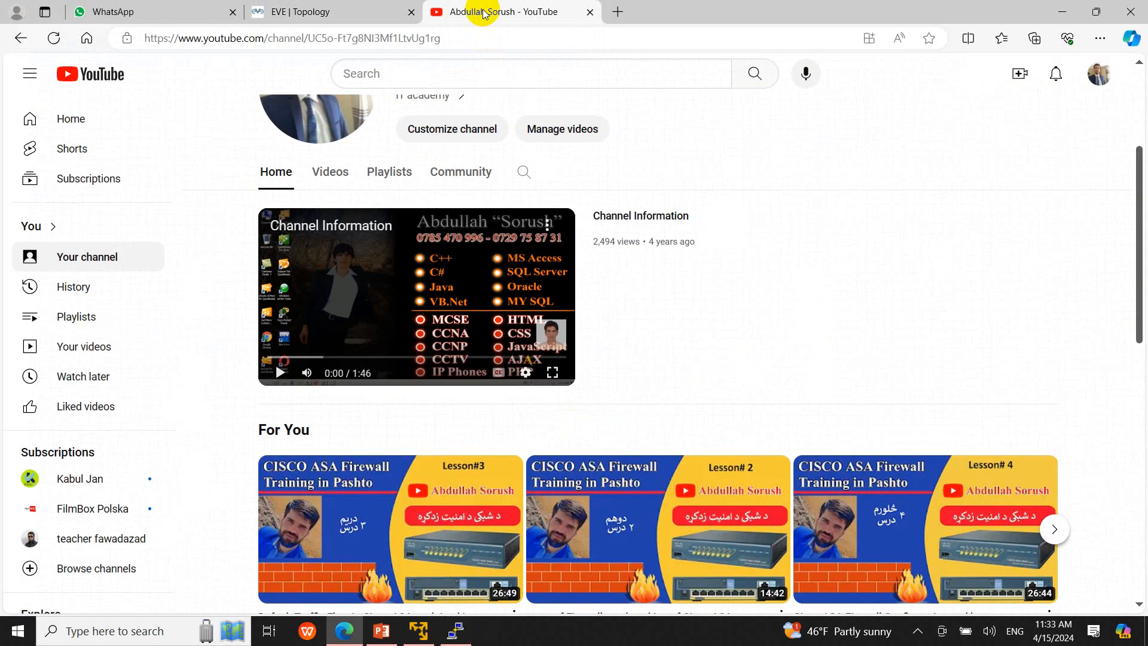
left_click_drag(1138, 257, 1131, 180)
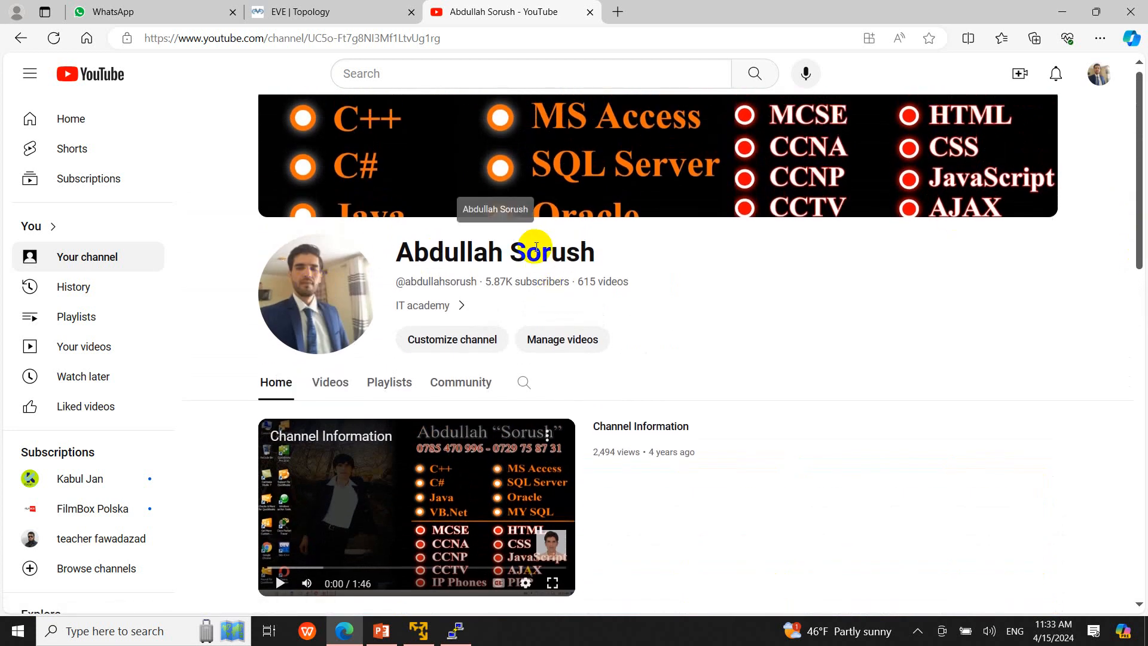
left_click(383, 394)
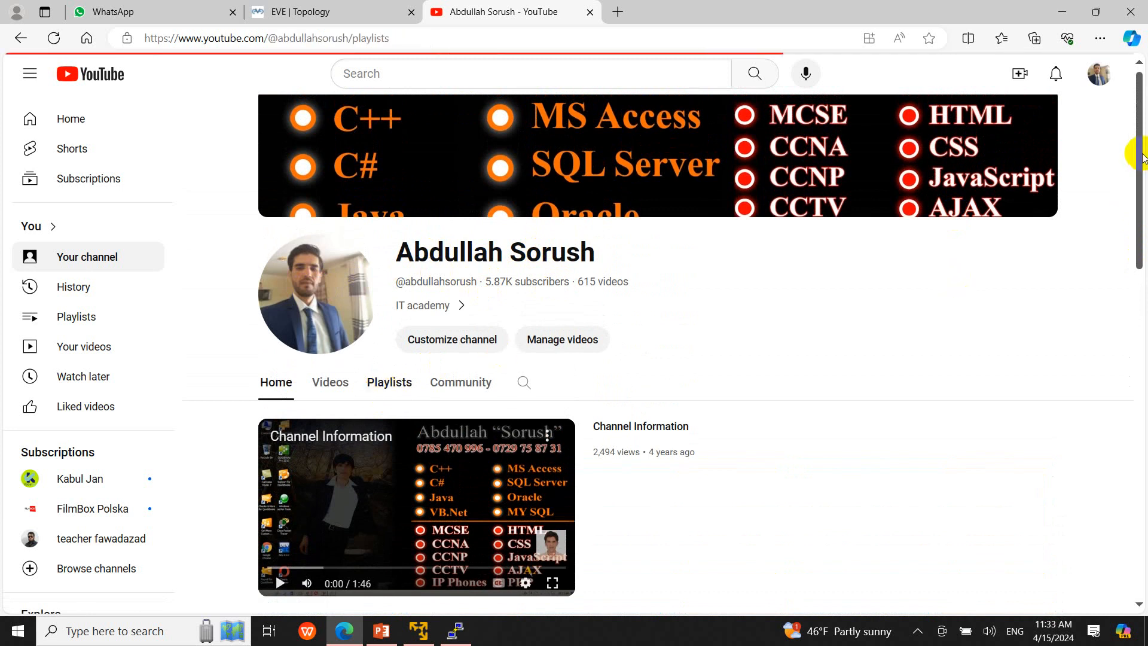
left_click_drag(1142, 150, 1143, 484)
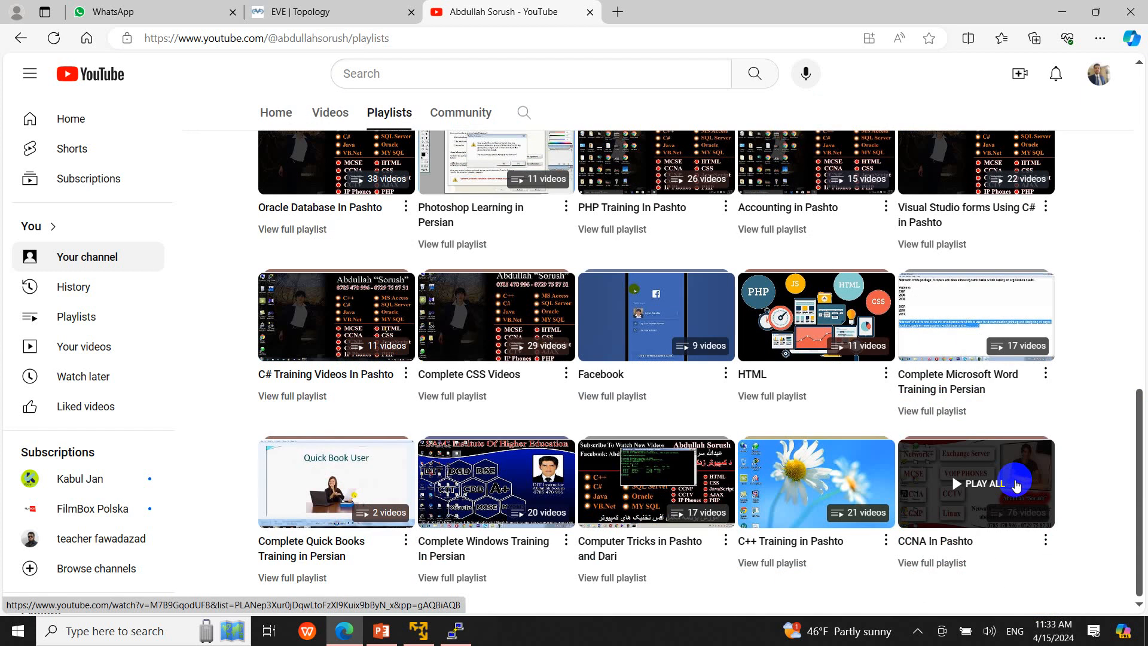
left_click_drag(1131, 476, 1142, 417)
left_click_drag(1134, 357, 1124, 343)
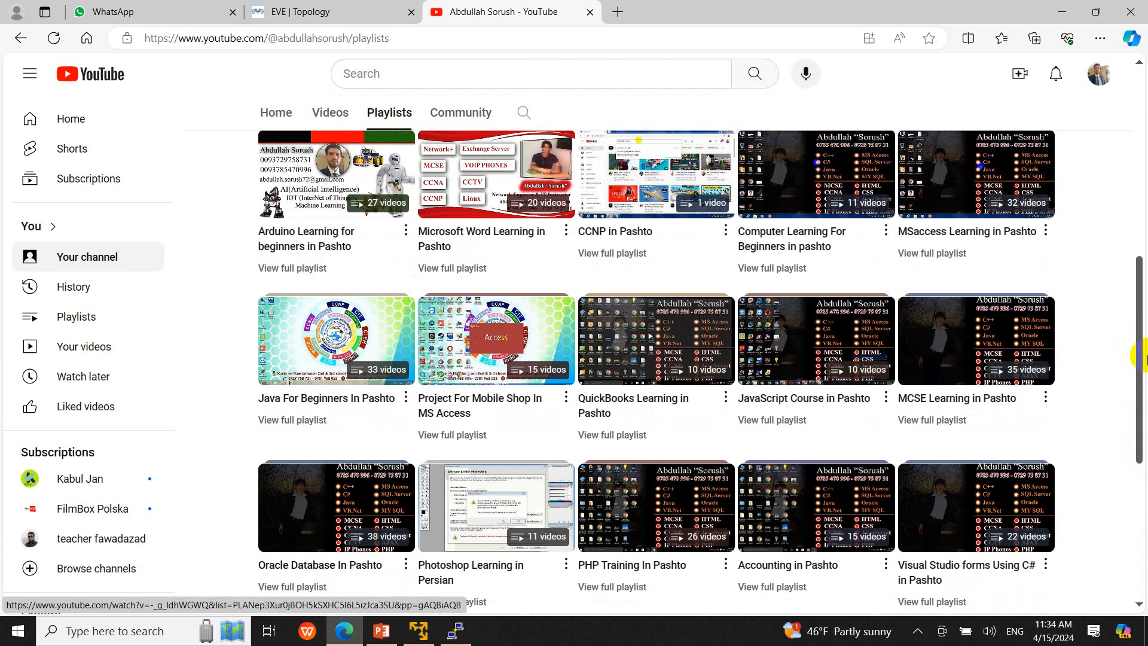
left_click_drag(1146, 360, 1145, 234)
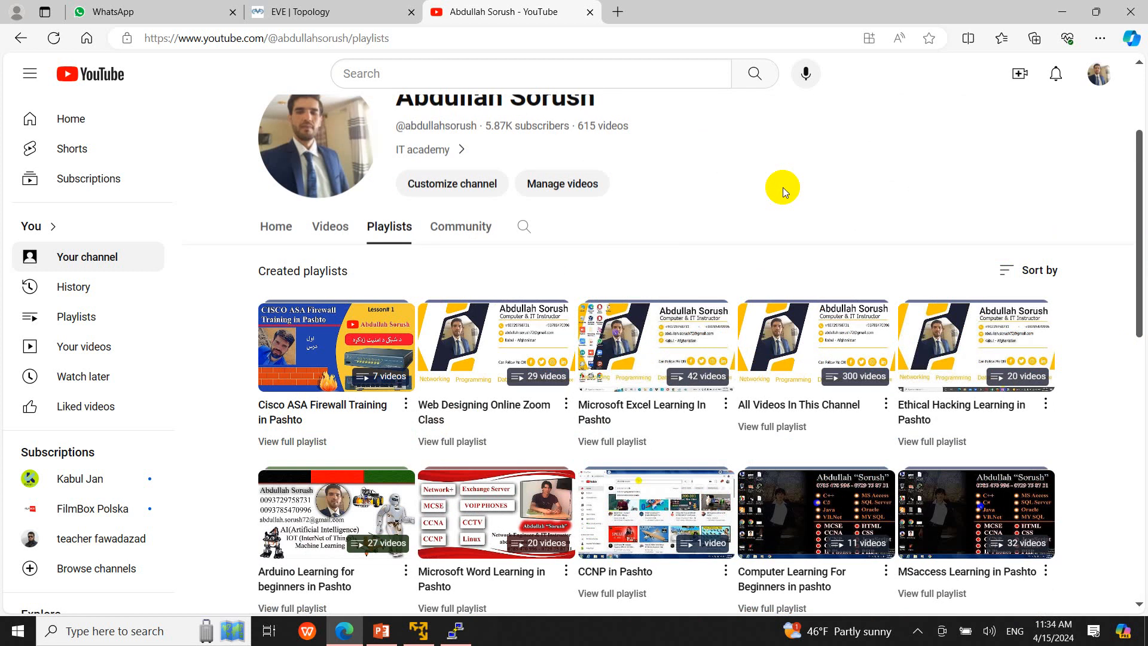
- Minimize the browser and show the hidden system tray icons
left_click(1061, 11)
left_click(917, 630)
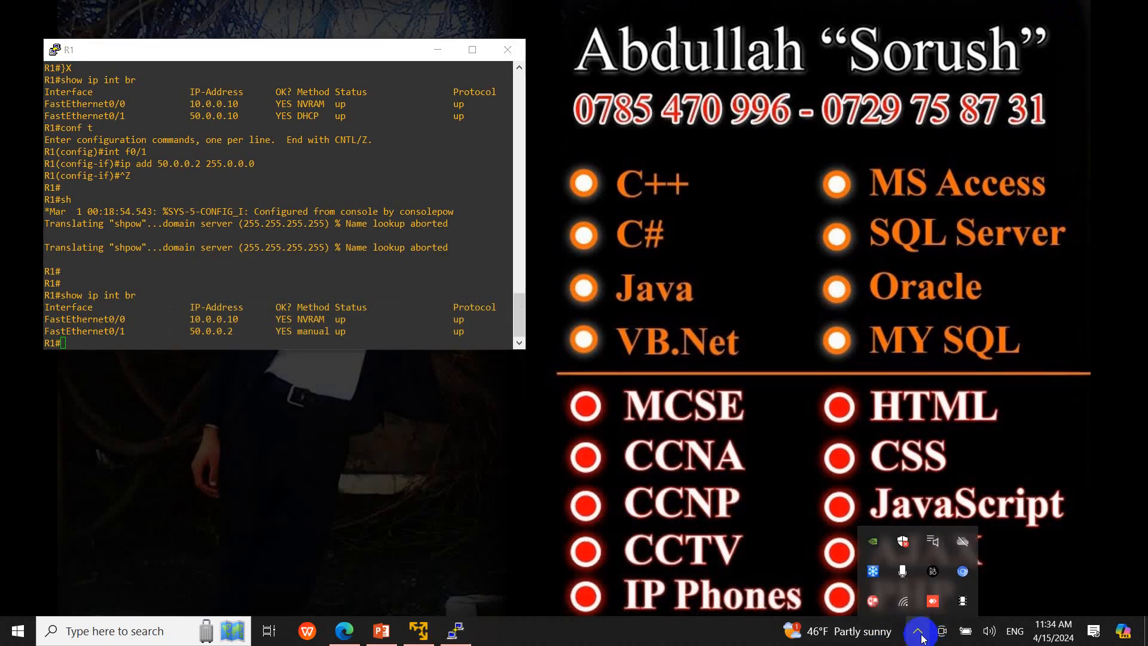